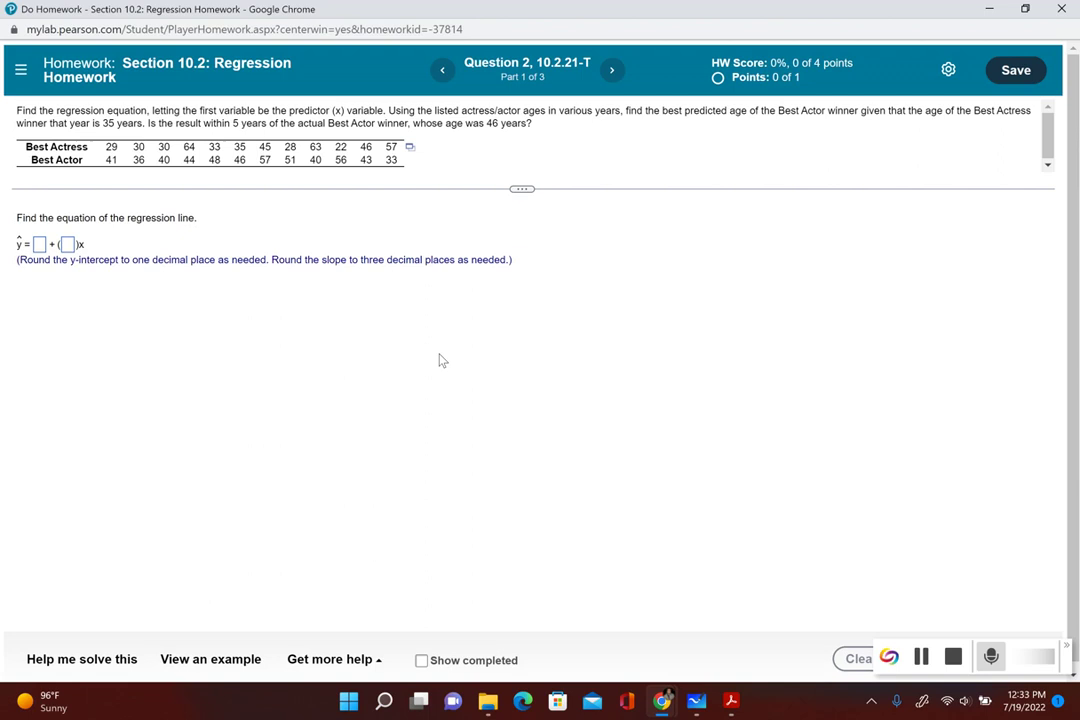
# Open the Best Actress and Best Actor table in StatCrunch and place it side by side with the homework question
pyautogui.click(411, 148)
pyautogui.click(440, 175)
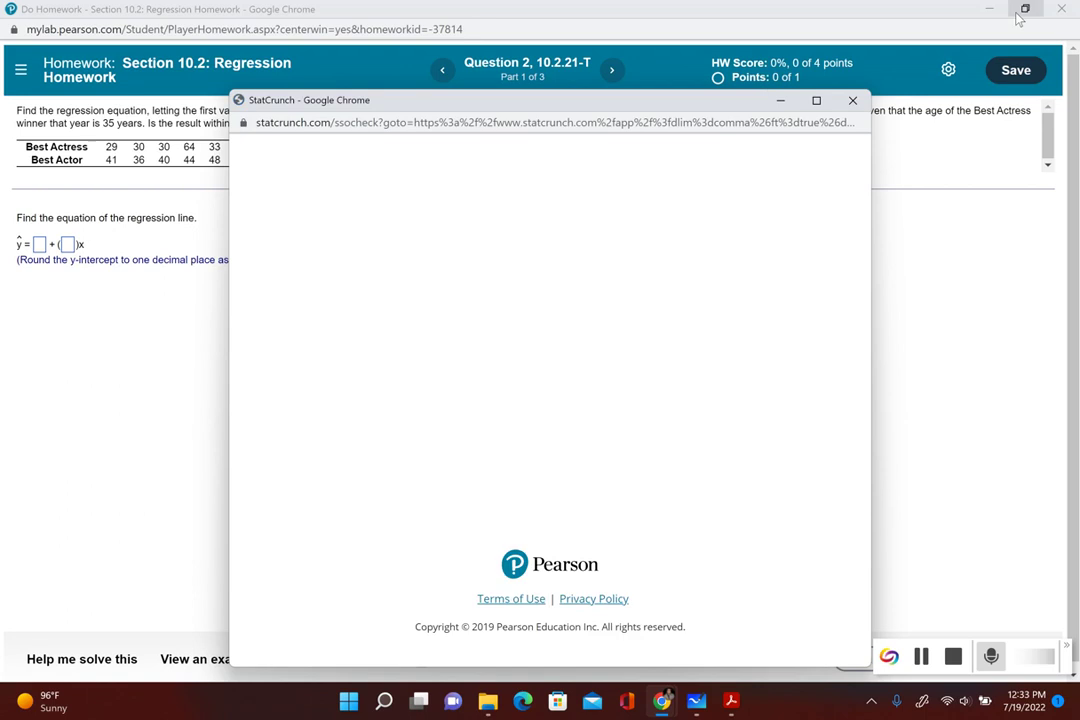
pyautogui.moveTo(1025, 9)
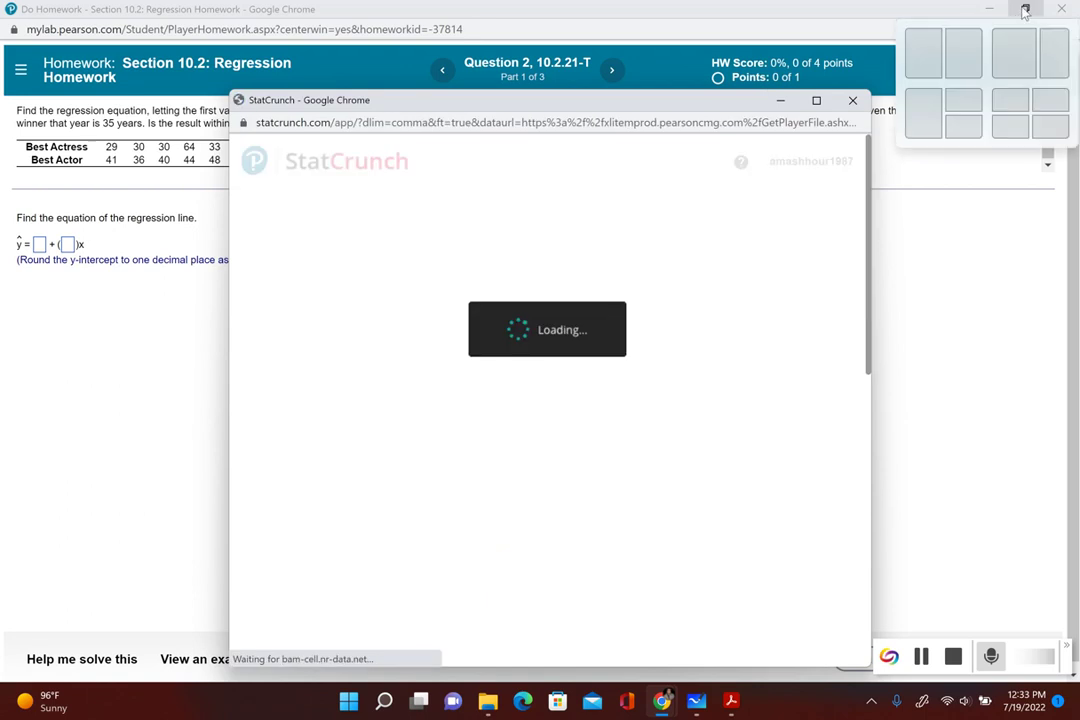
pyautogui.click(920, 58)
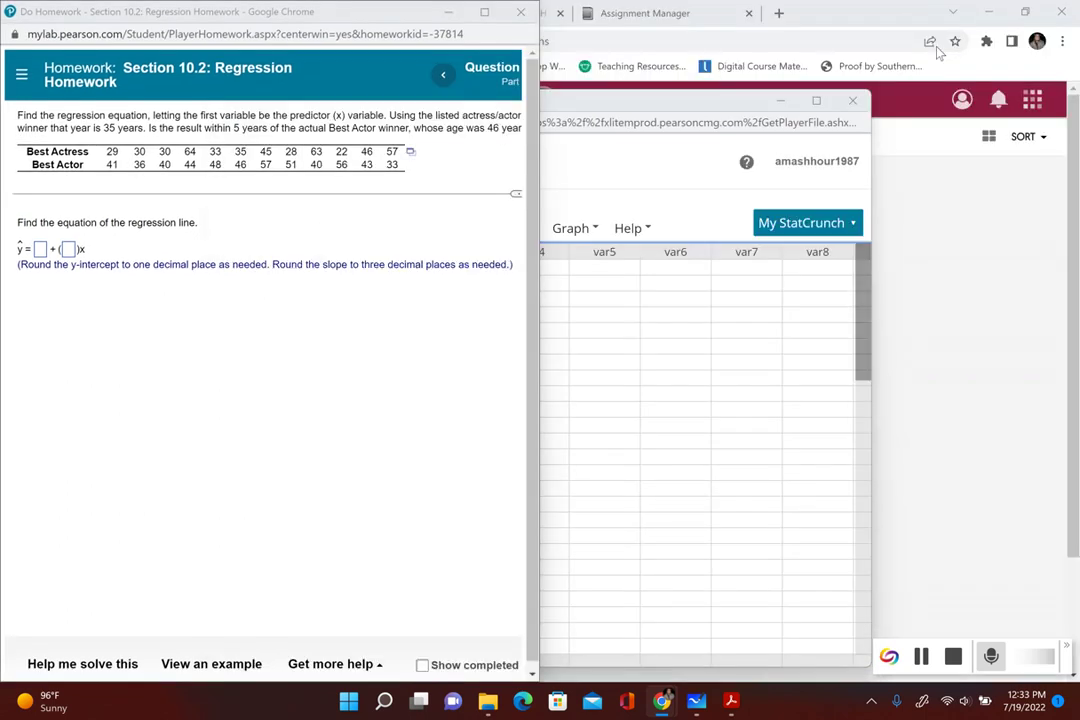
pyautogui.click(698, 182)
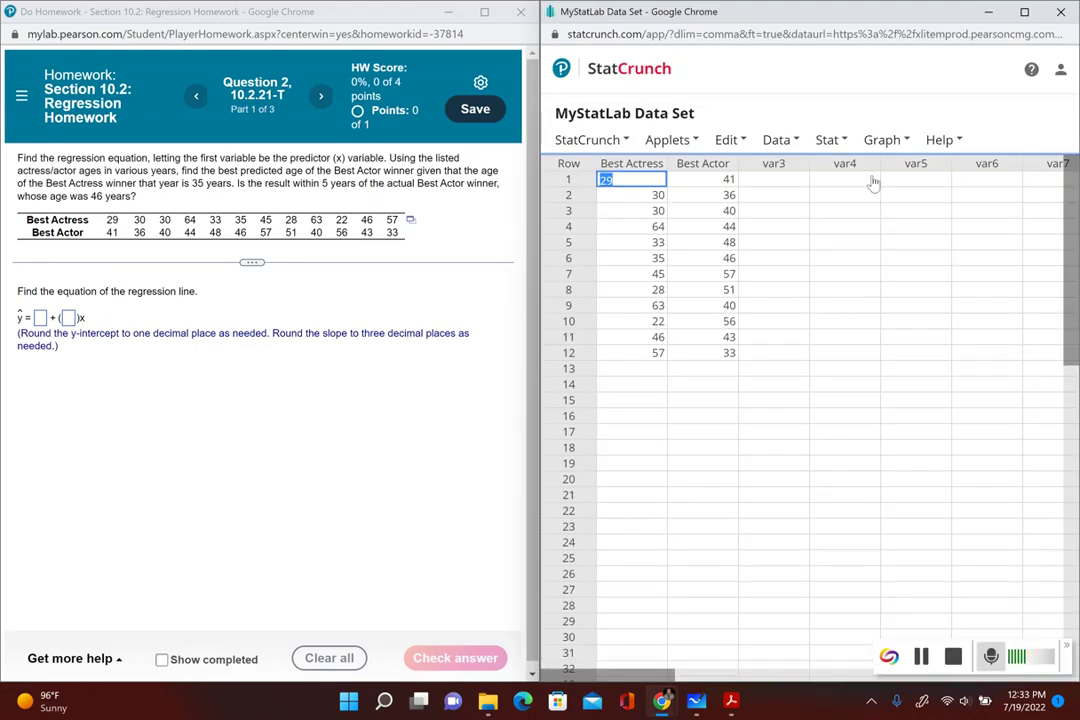
# Set up a simple linear regression with Best Actress as the X variable and Best Actor as the Y variable
pyautogui.click(830, 141)
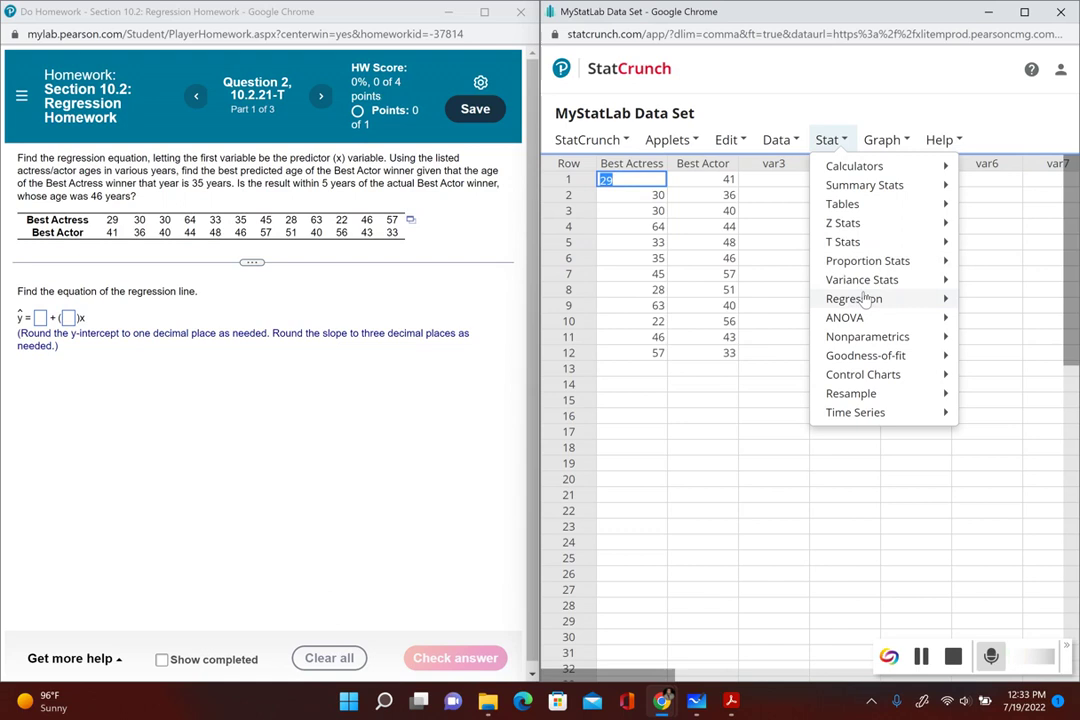
pyautogui.moveTo(860, 298)
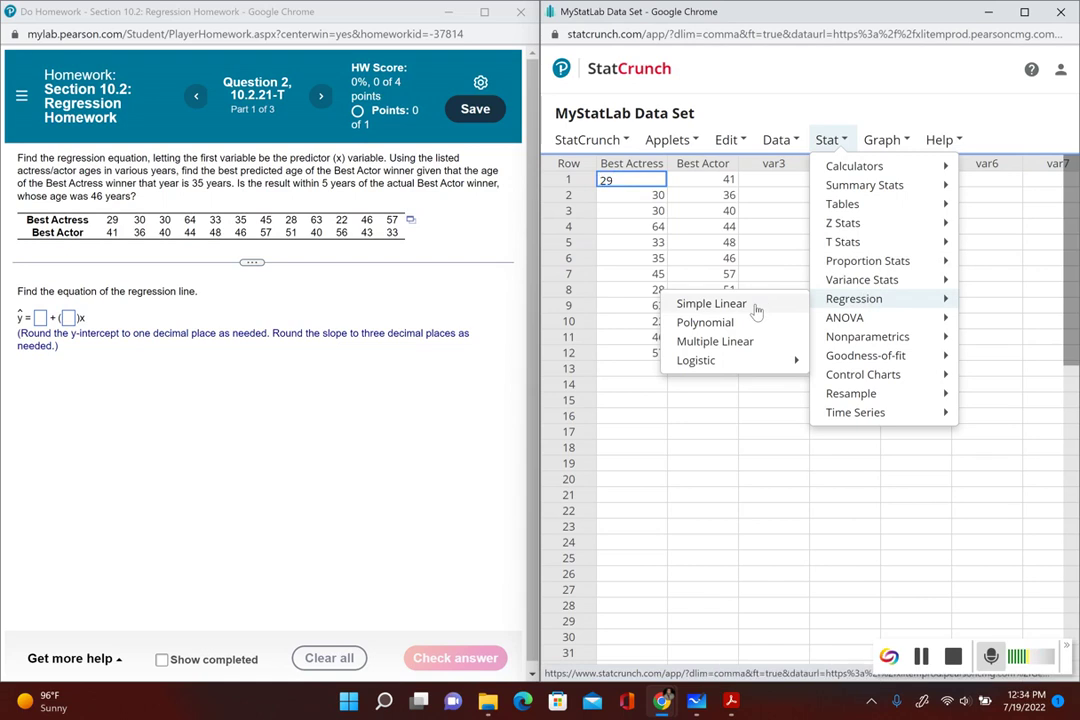
pyautogui.click(757, 312)
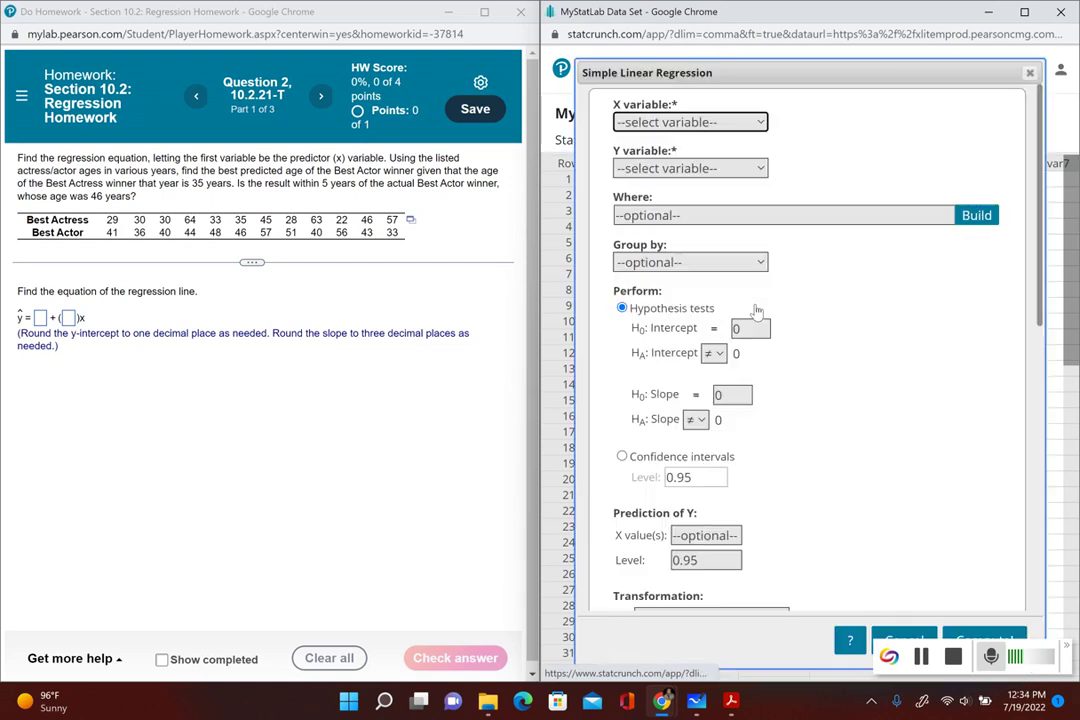
pyautogui.click(675, 126)
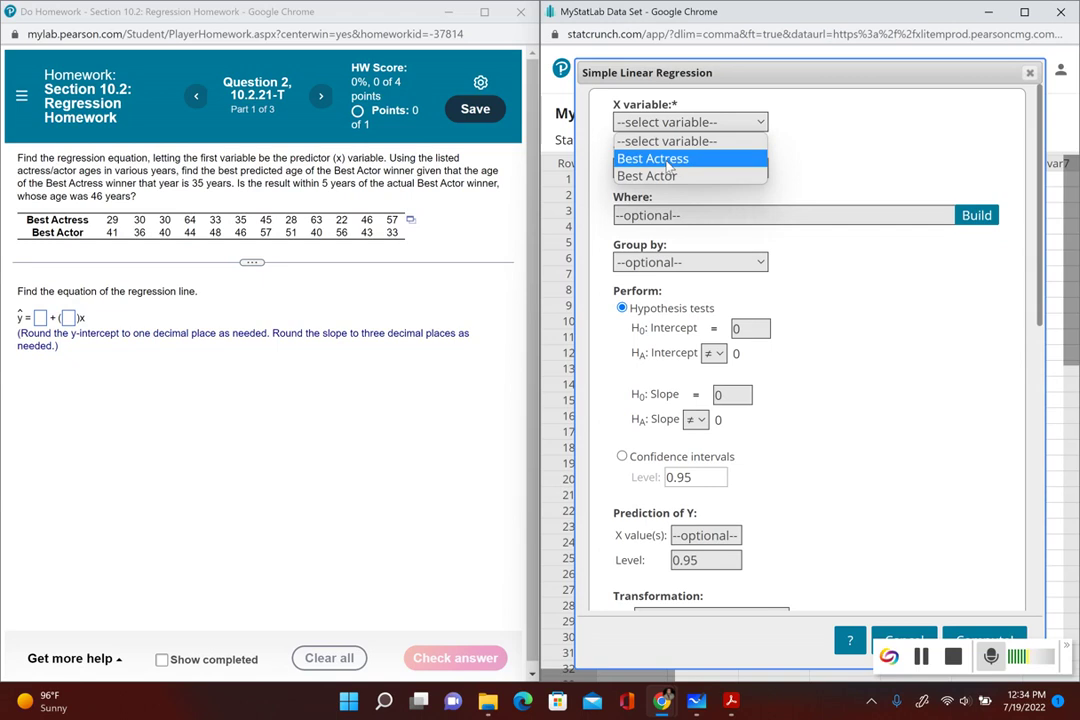
pyautogui.click(668, 161)
pyautogui.click(667, 168)
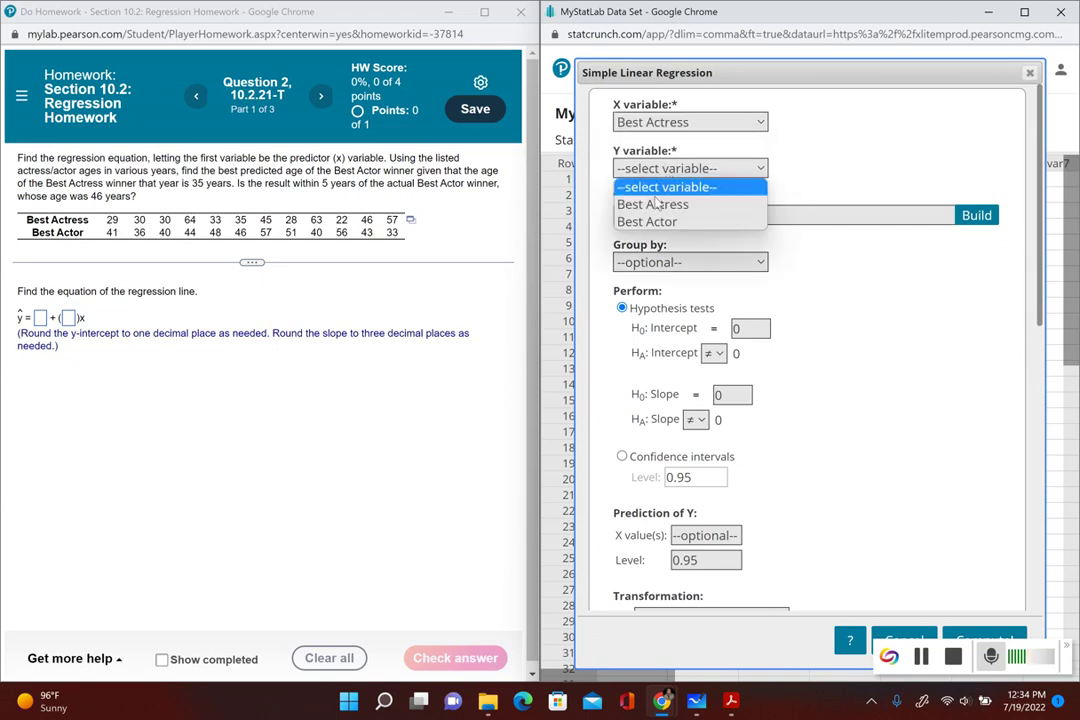
pyautogui.click(651, 222)
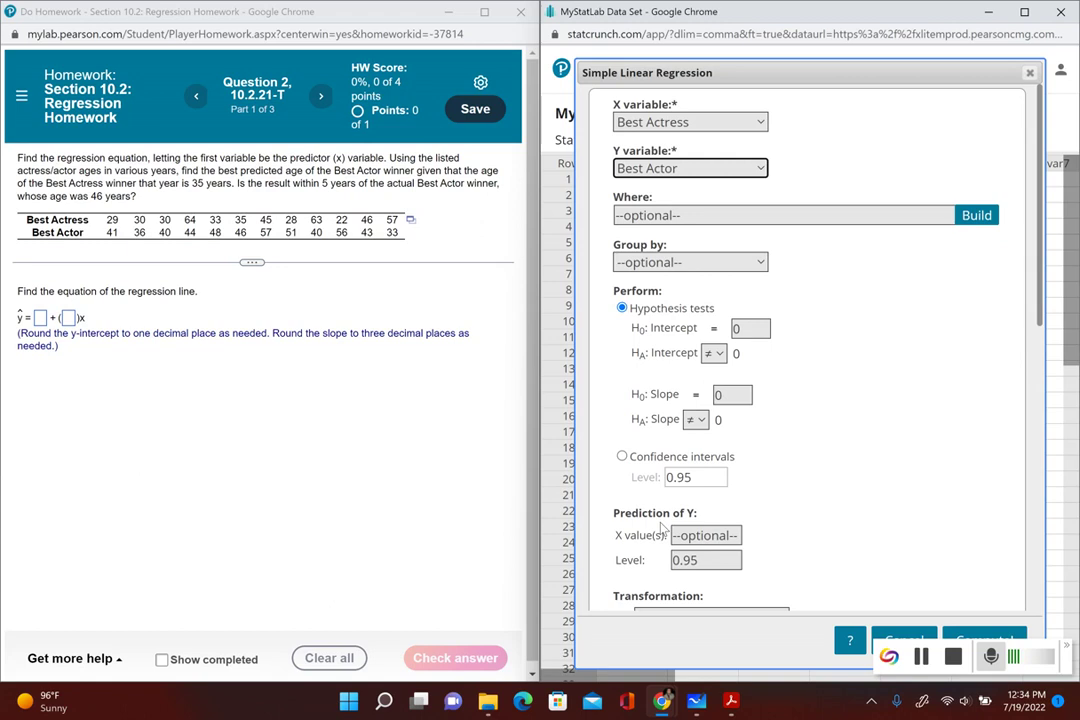
# Add a prediction of Y for the X value 35 and compute the regression
pyautogui.click(617, 515)
pyautogui.moveTo(617, 515); pyautogui.dragTo(666, 537)
pyautogui.click(686, 536)
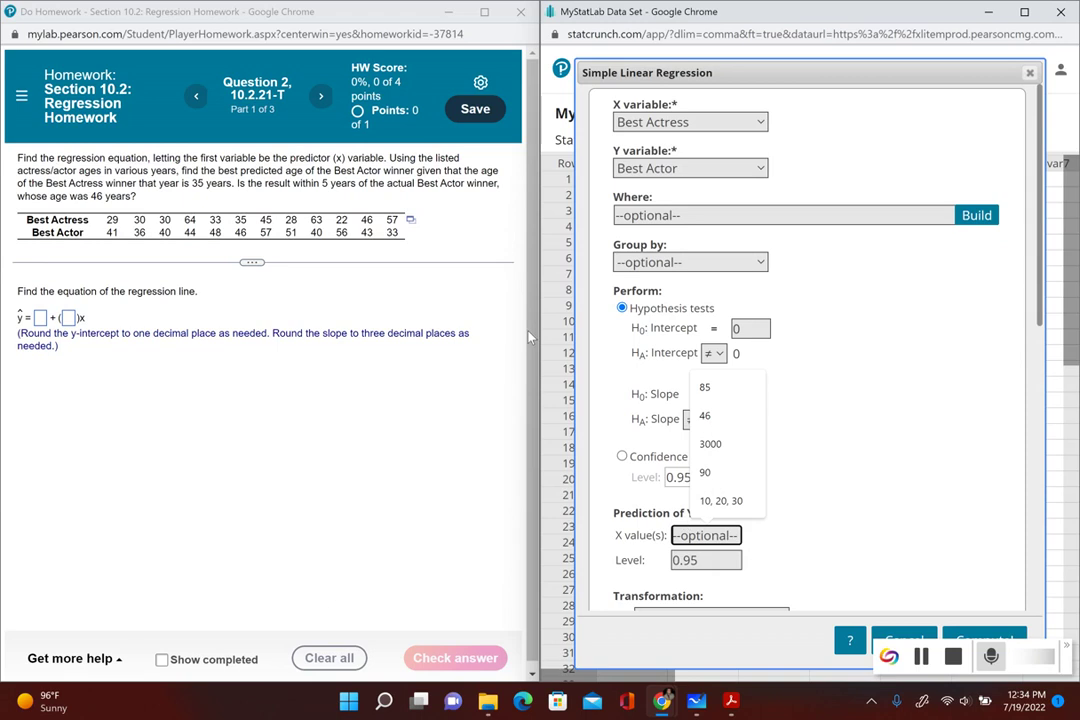
pyautogui.moveTo(200, 171); pyautogui.dragTo(503, 183)
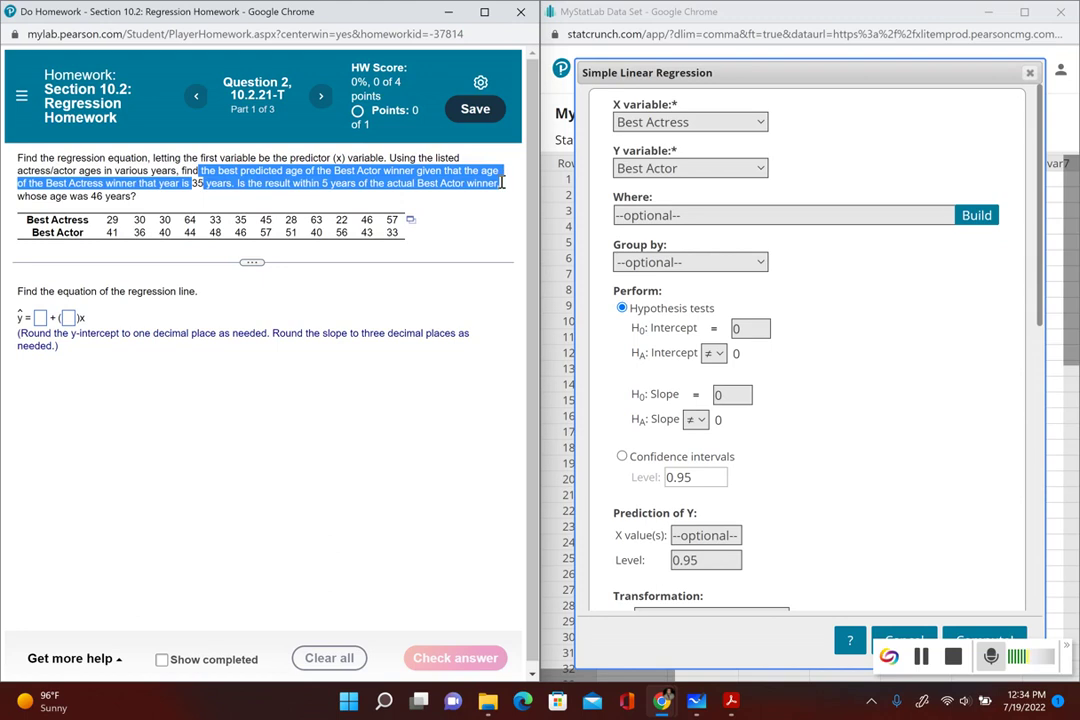
pyautogui.click(683, 537)
pyautogui.write('35')
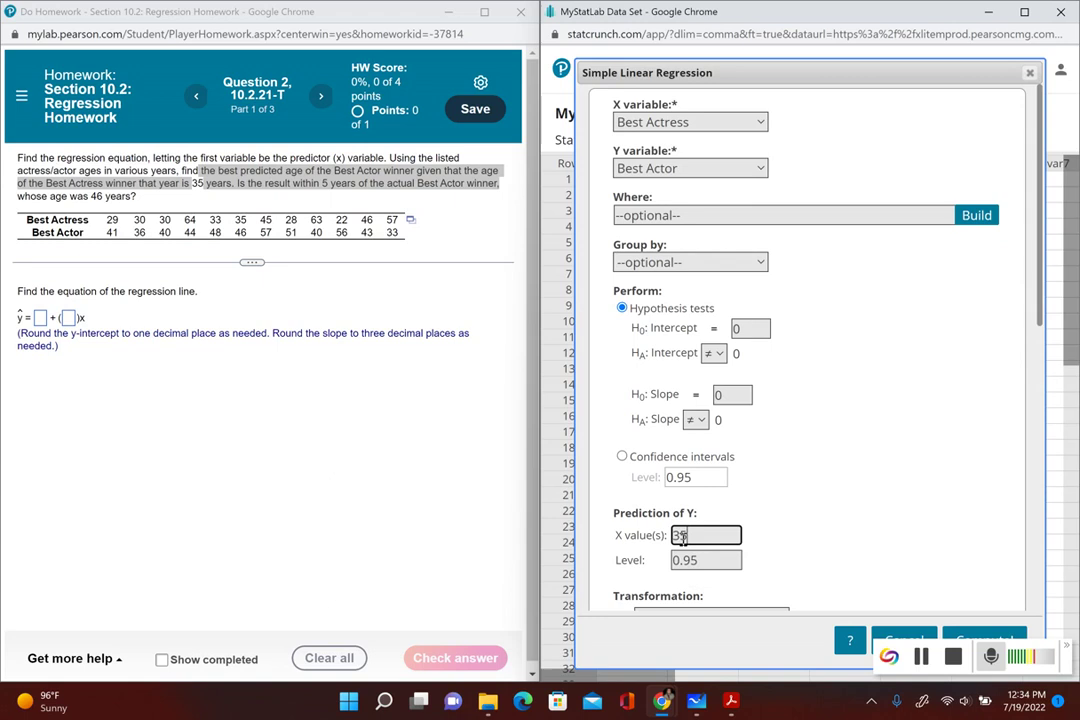
pyautogui.click(720, 436)
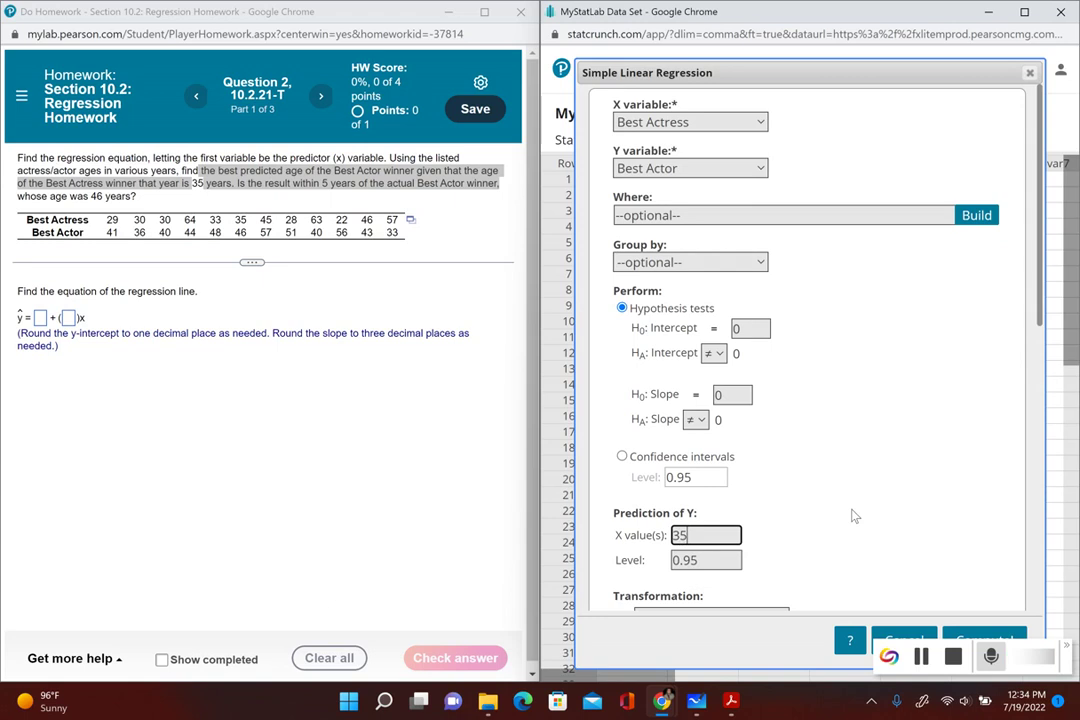
pyautogui.click(986, 638)
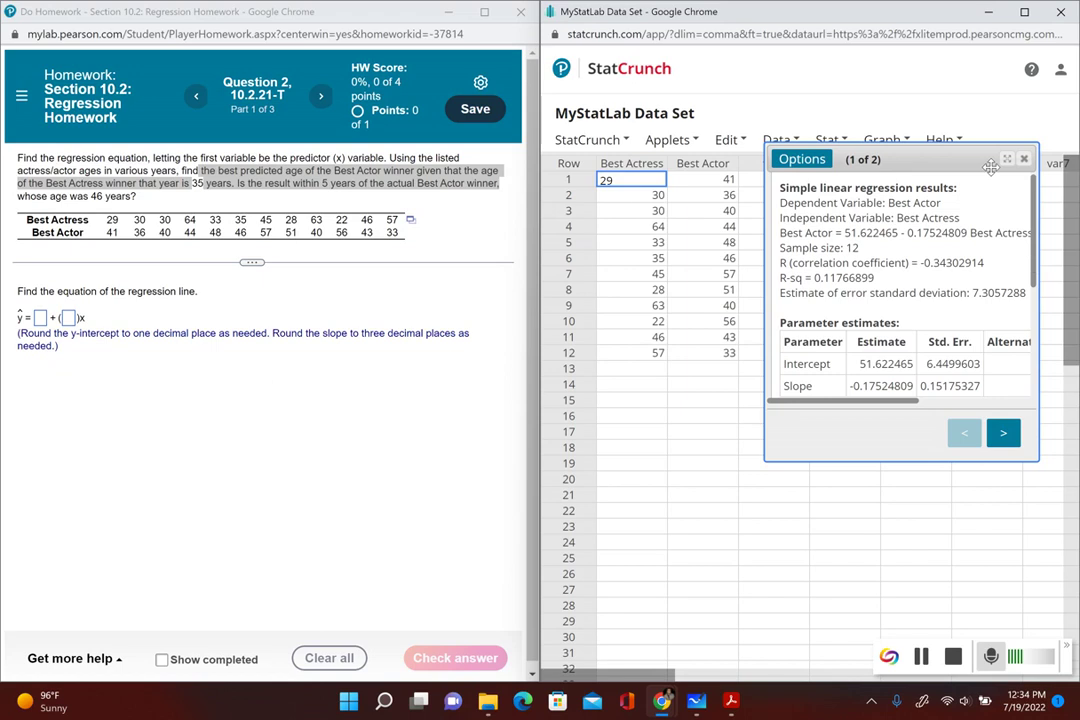
# Read the regression equation in the results and enter 51.6 as the y-intercept in the homework answer
pyautogui.moveTo(765, 258); pyautogui.dragTo(933, 231)
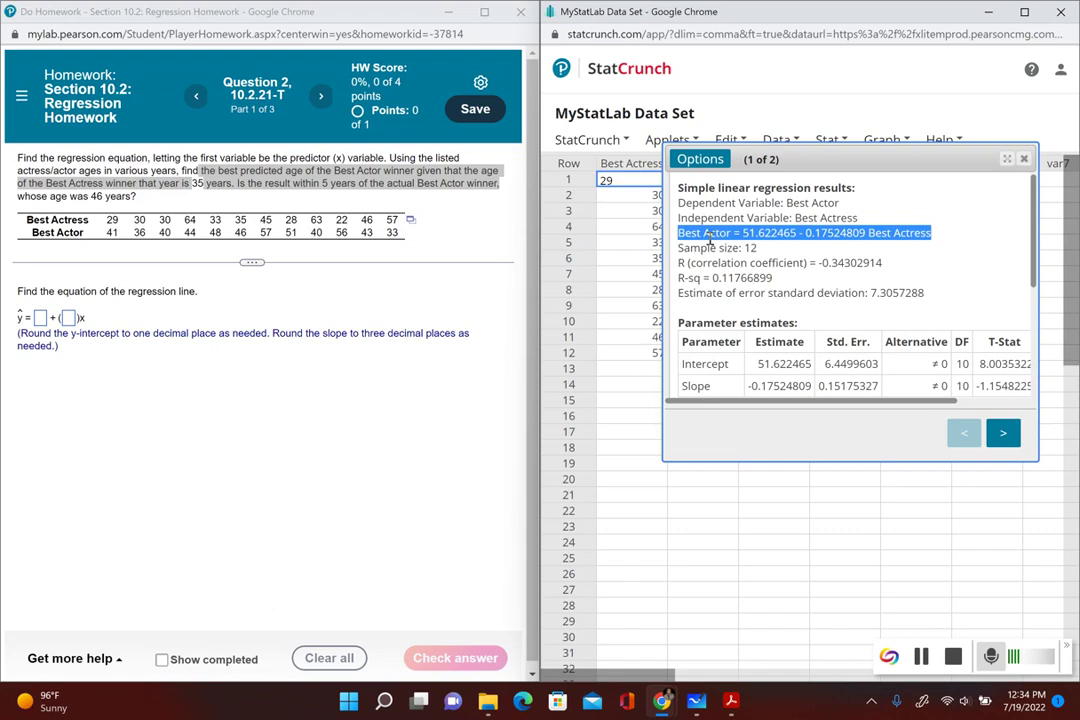
pyautogui.click(870, 233)
pyautogui.moveTo(870, 233); pyautogui.dragTo(933, 231)
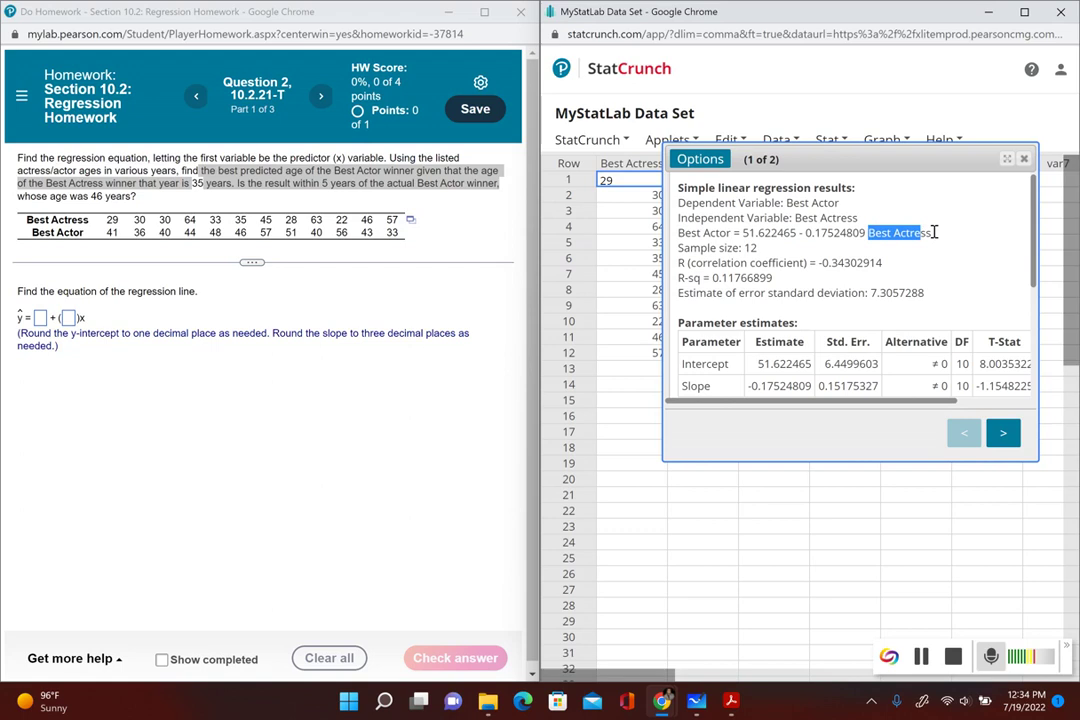
pyautogui.click(940, 234)
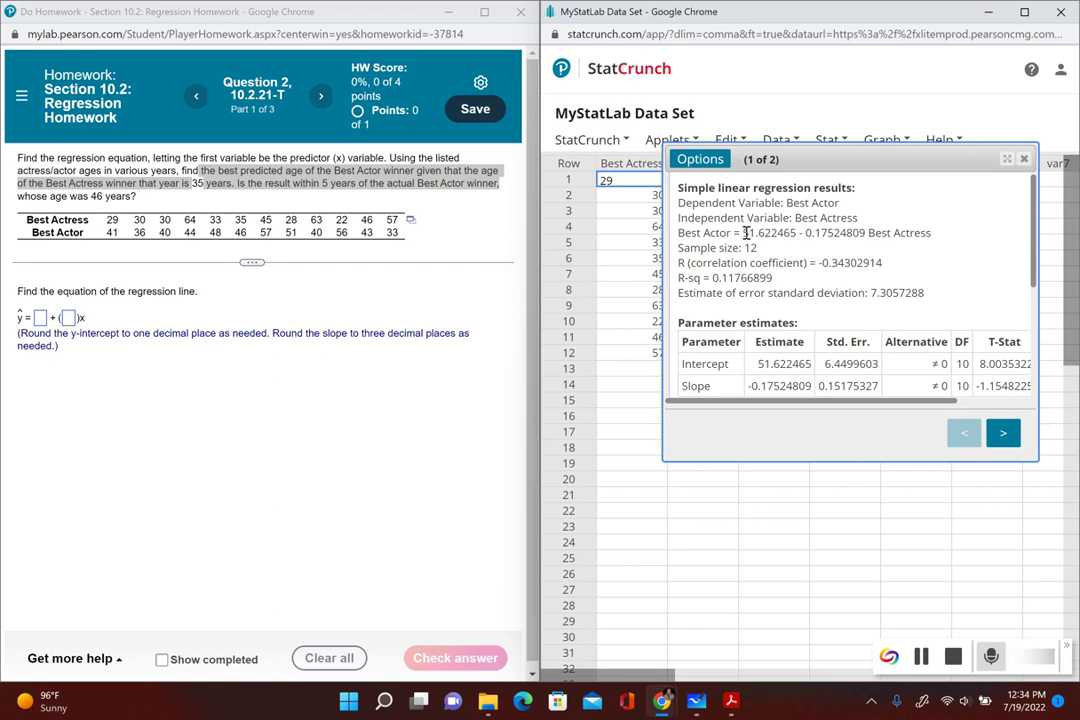
pyautogui.moveTo(744, 232); pyautogui.dragTo(796, 233)
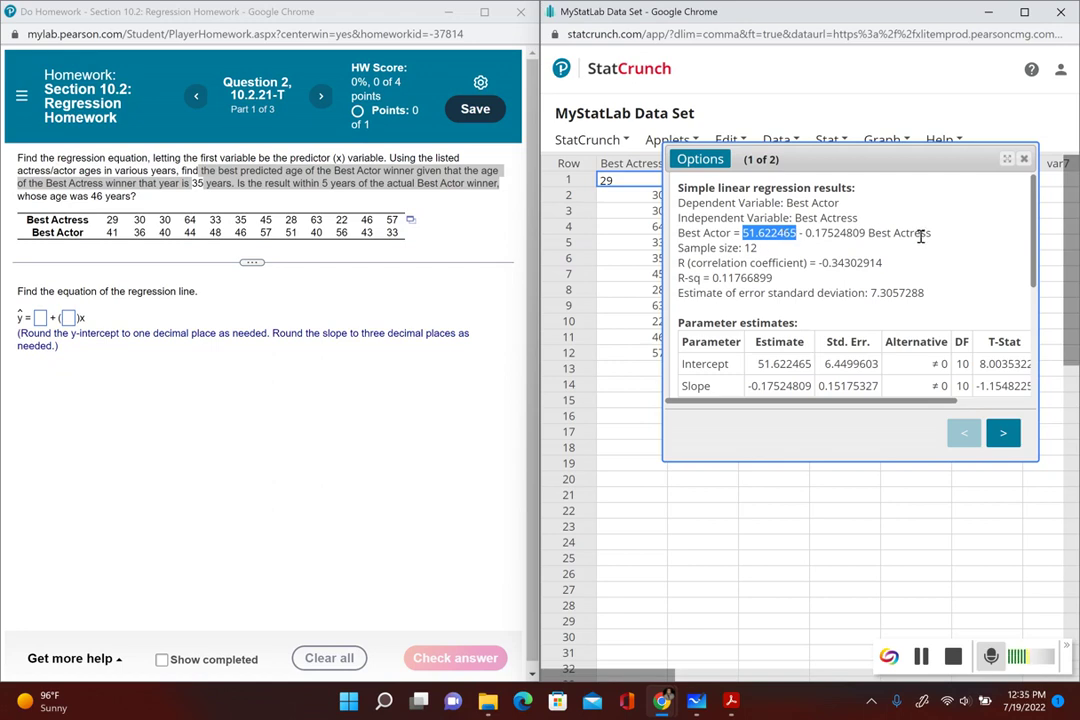
pyautogui.click(40, 318)
pyautogui.write('51.6')
pyautogui.click(80, 318)
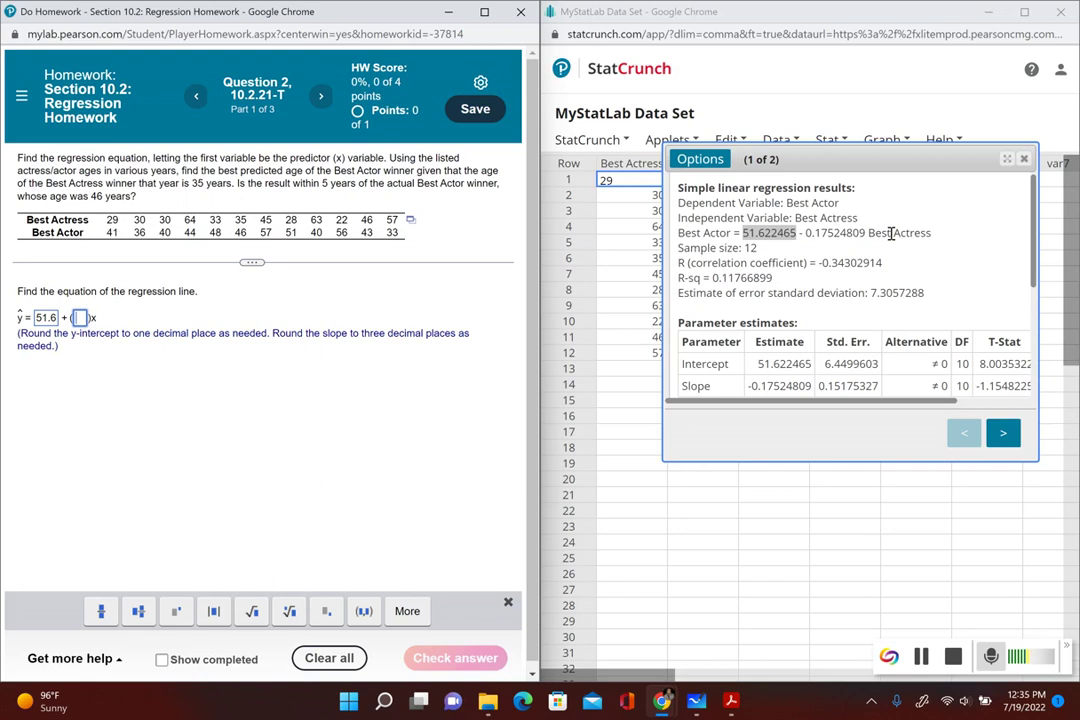
# Enter −0.175 as the slope of the regression line, then submit the equation and continue to the next part
pyautogui.moveTo(938, 232); pyautogui.dragTo(800, 232)
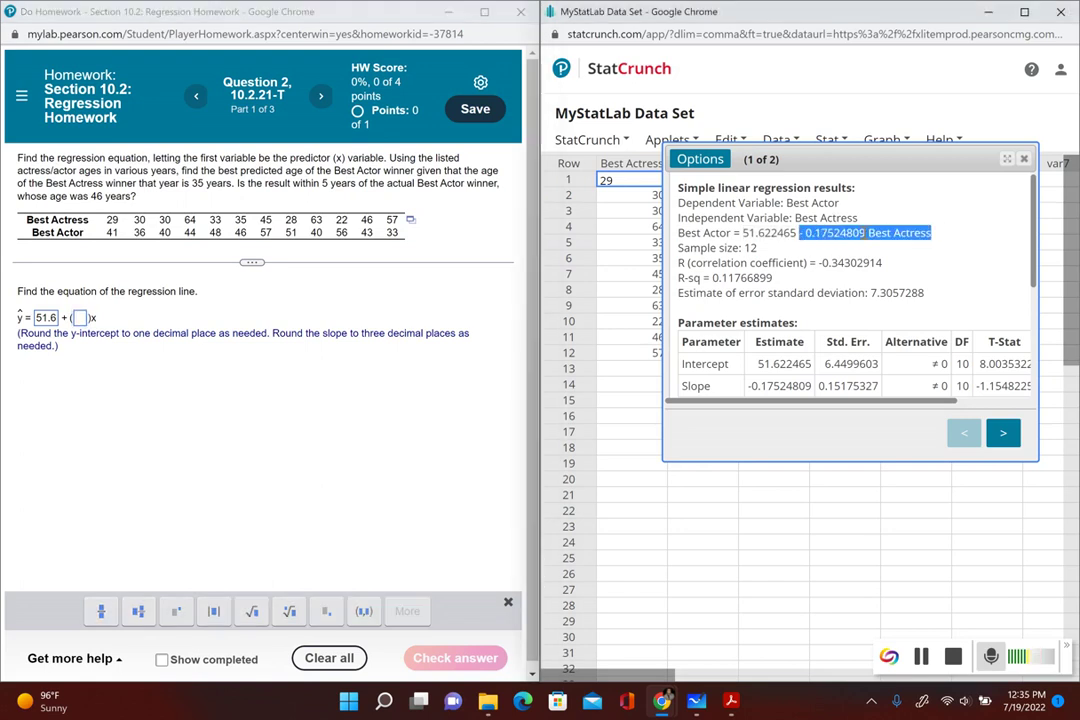
pyautogui.moveTo(864, 232); pyautogui.dragTo(798, 233)
pyautogui.hotkey('ctrl', 'c')
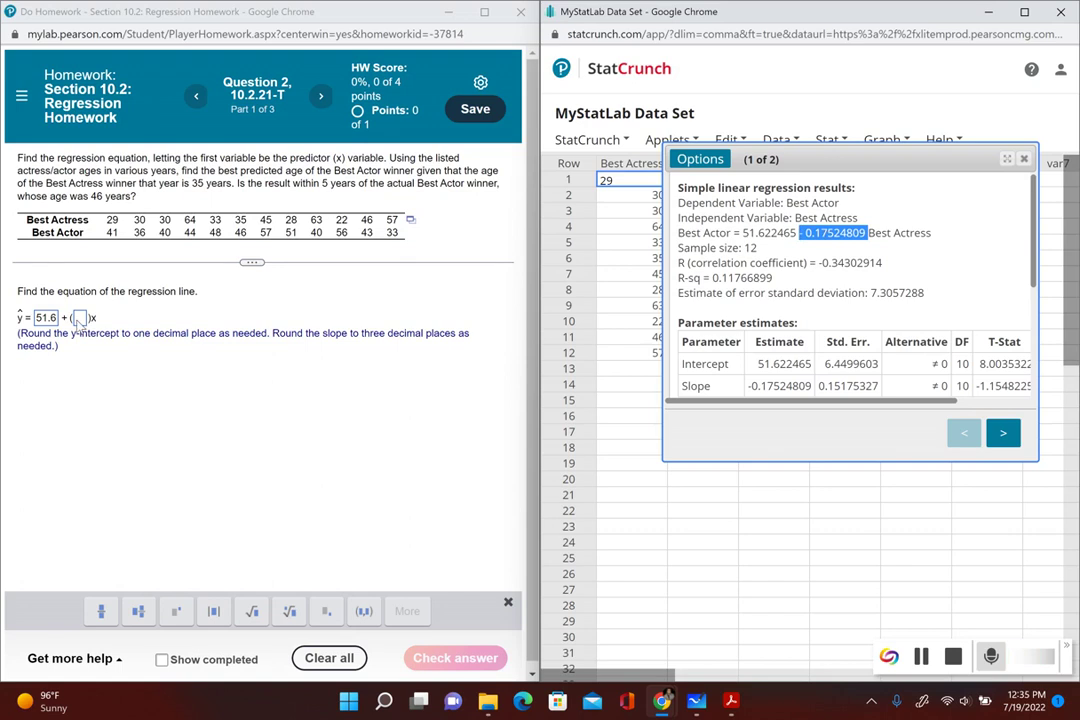
pyautogui.click(79, 319)
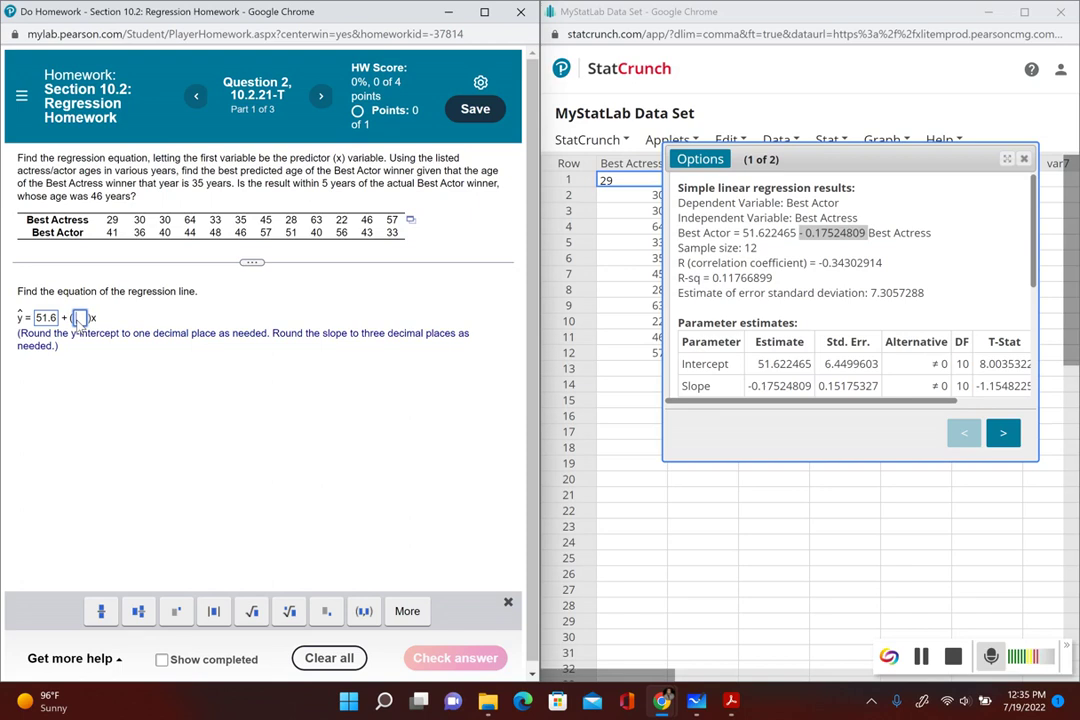
pyautogui.hotkey('ctrl', 'v')
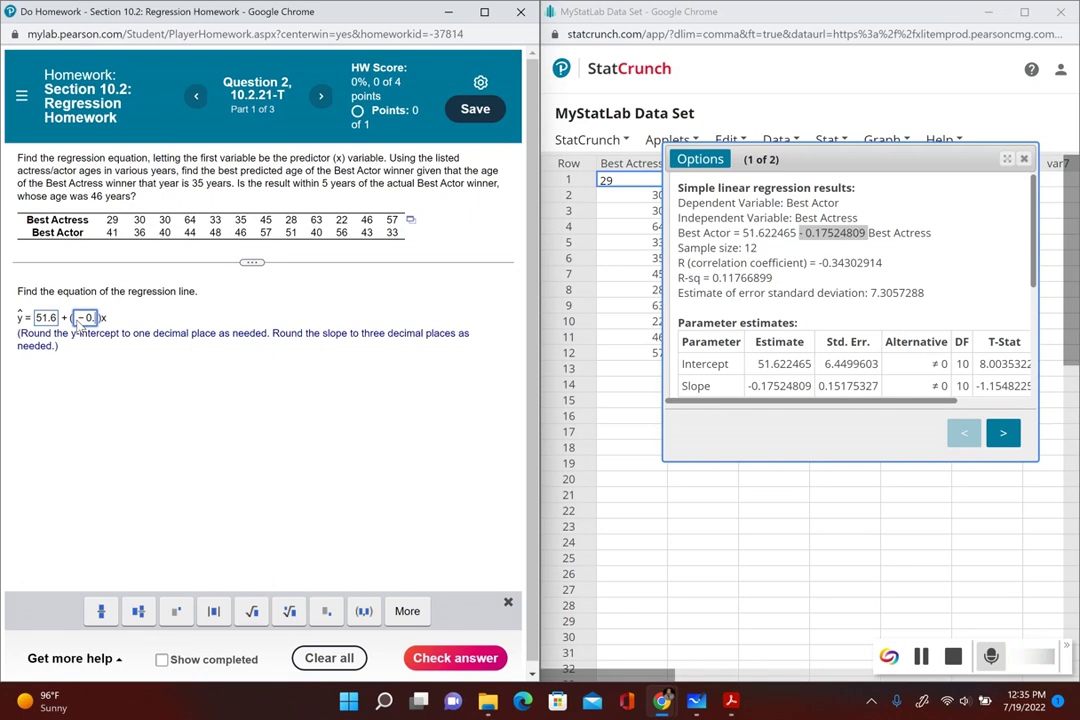
pyautogui.write('175')
pyautogui.press('Return')
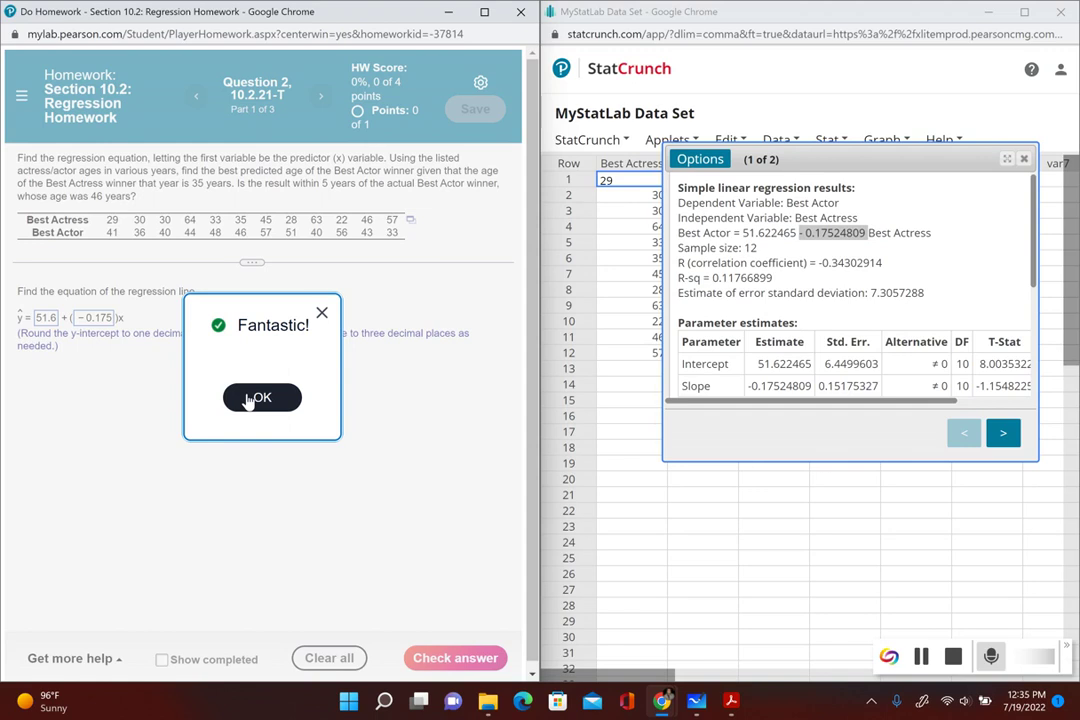
pyautogui.click(250, 398)
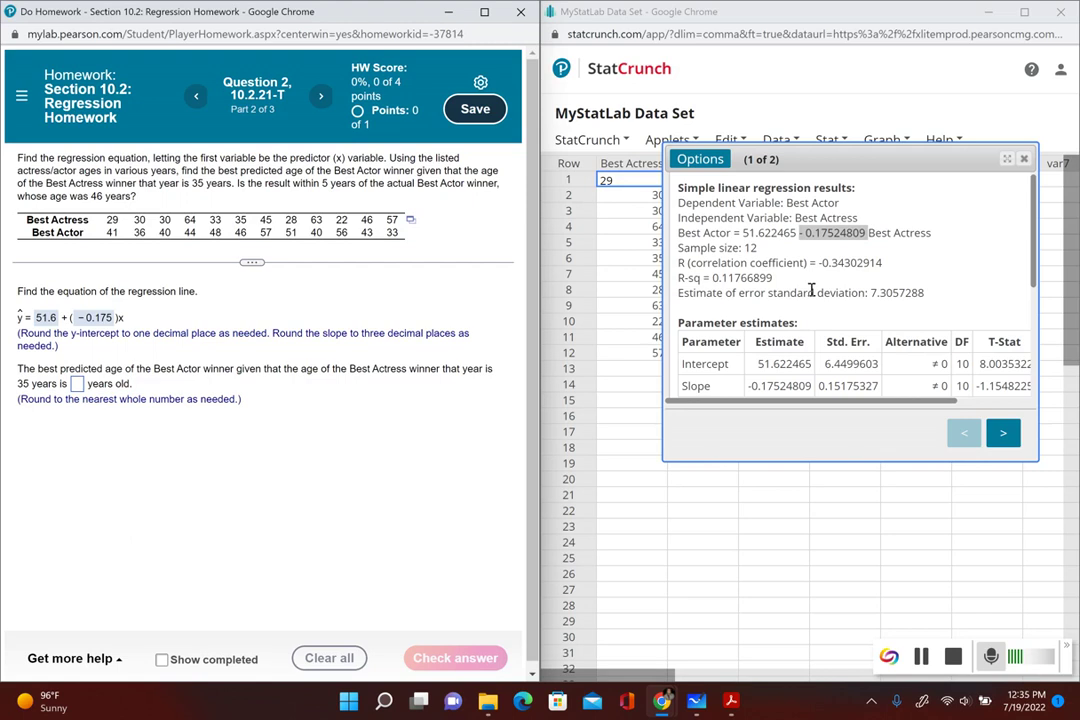
# Examine the predicted Y value for X = 35 and the correlation coefficient in the regression results
pyautogui.click(1036, 265)
pyautogui.moveTo(1036, 265); pyautogui.dragTo(1050, 385)
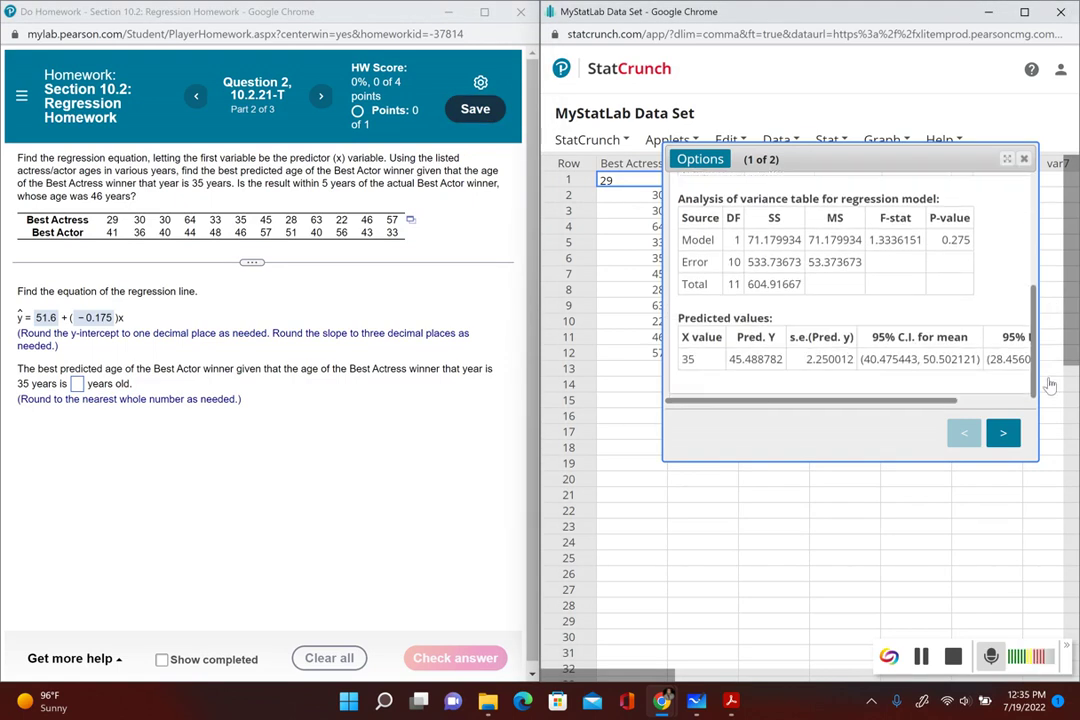
pyautogui.doubleClick(755, 359)
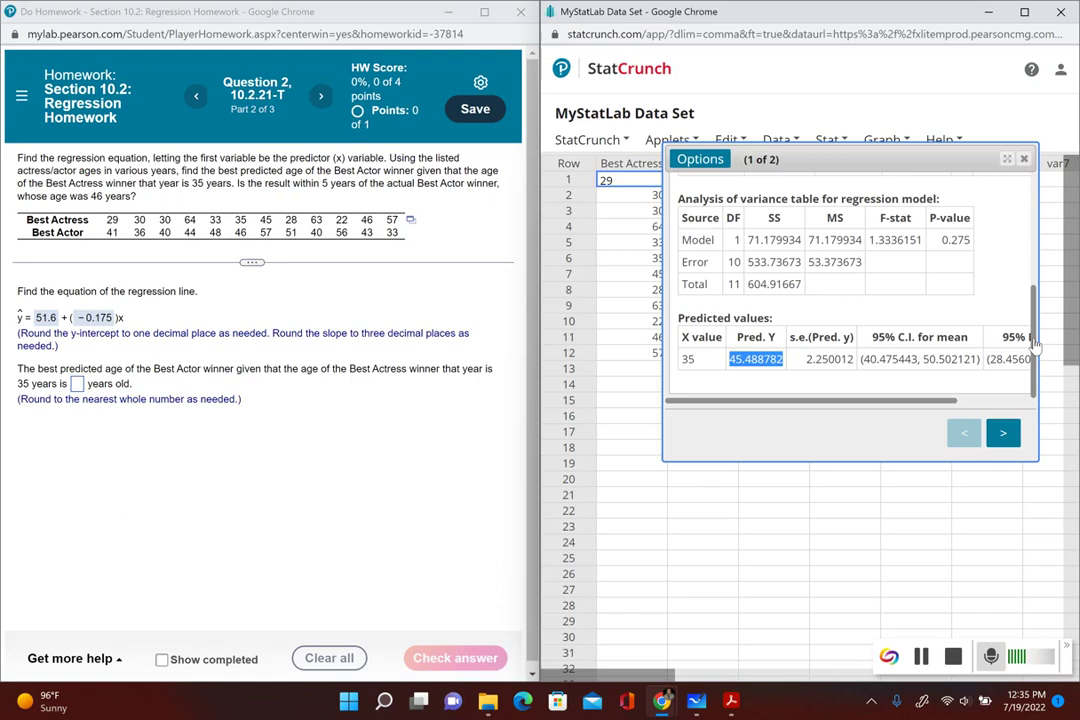
pyautogui.scroll(1, 1036, 343)
pyautogui.moveTo(1036, 343); pyautogui.dragTo(1036, 262)
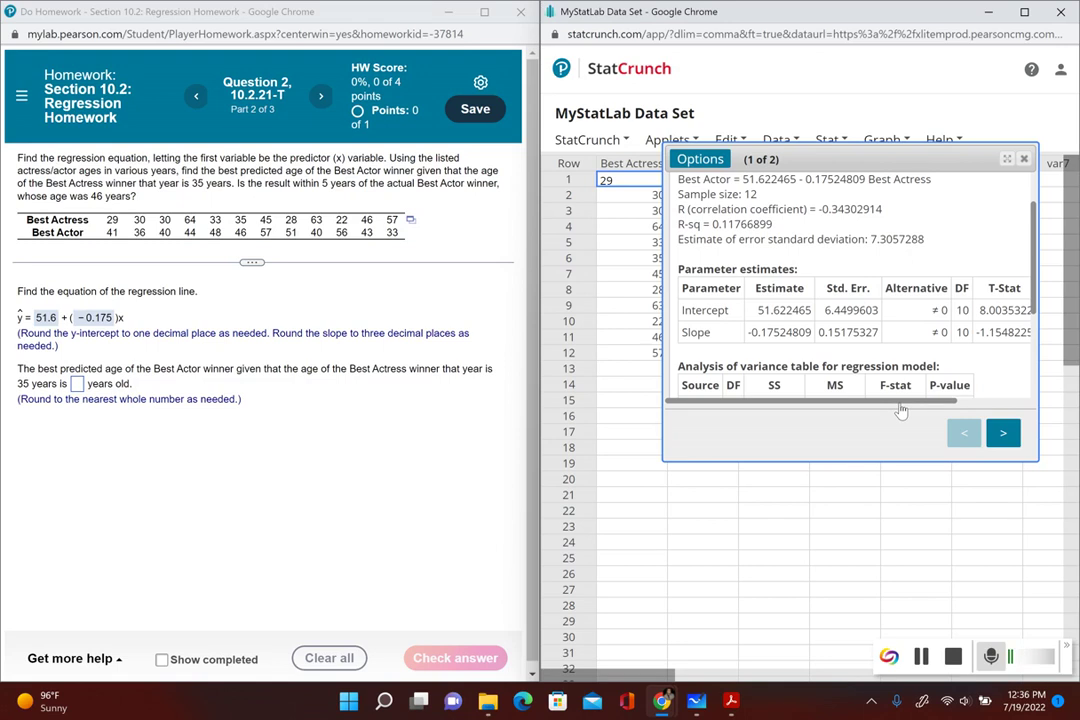
pyautogui.moveTo(901, 410)
pyautogui.mouseDown()
pyautogui.moveTo(911, 408)
pyautogui.moveTo(889, 403)
pyautogui.mouseUp()
pyautogui.moveTo(821, 209); pyautogui.dragTo(884, 210)
pyautogui.click(936, 228)
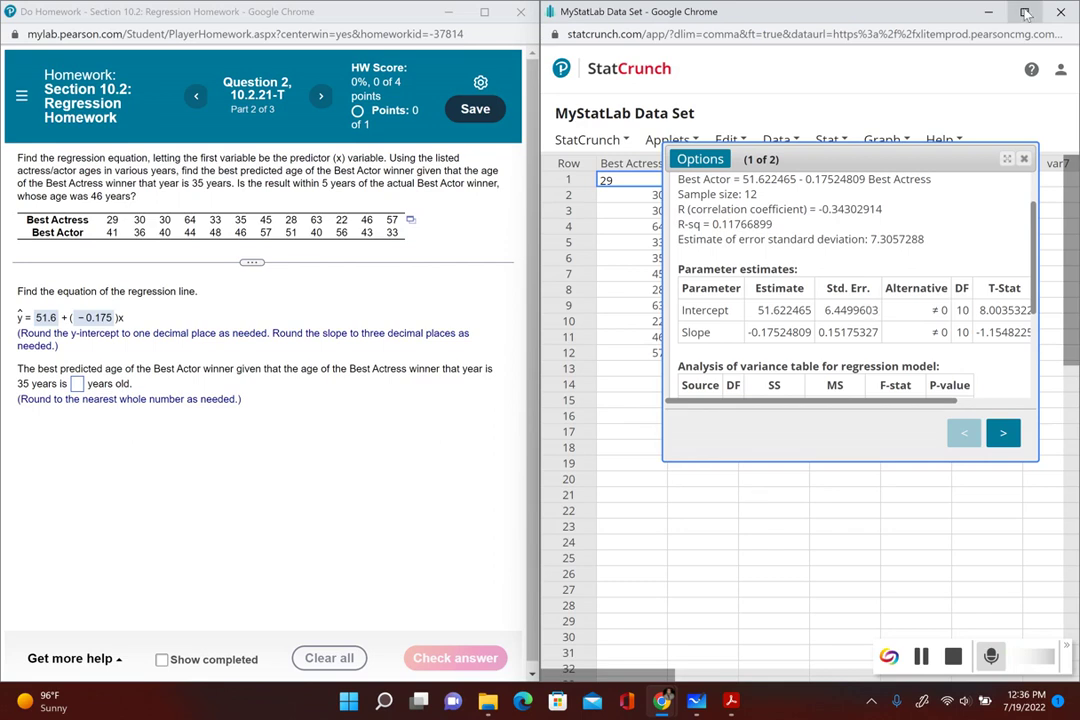
# Place the StatCrunch results side by side with Microsoft Whiteboard
pyautogui.moveTo(1025, 12)
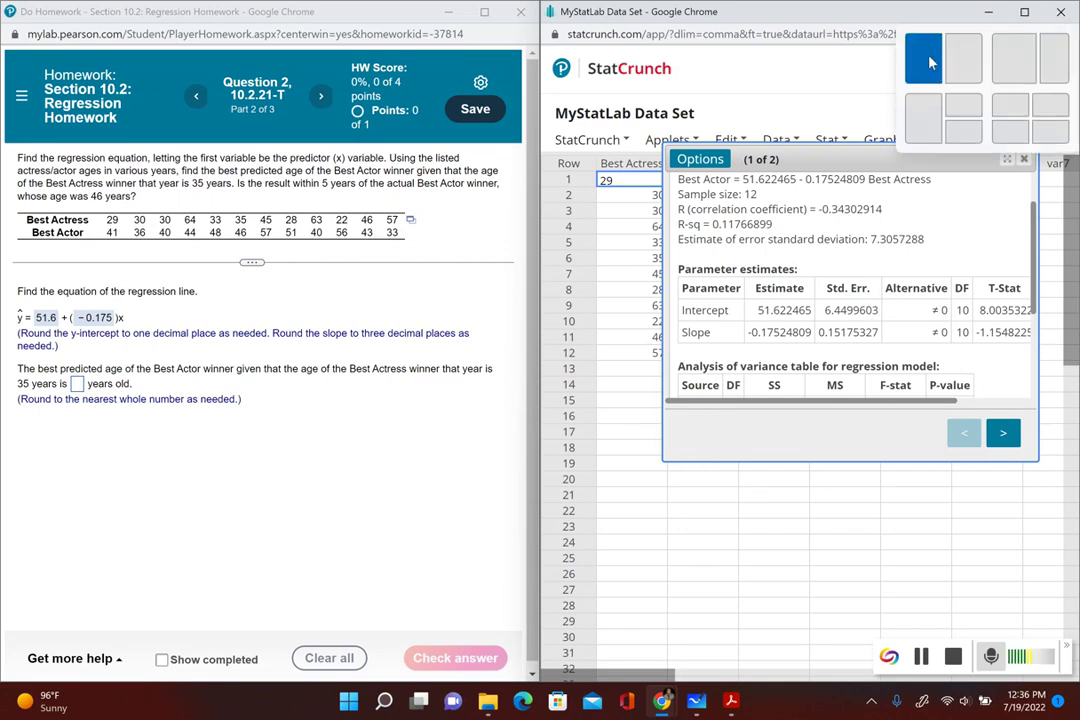
pyautogui.click(929, 63)
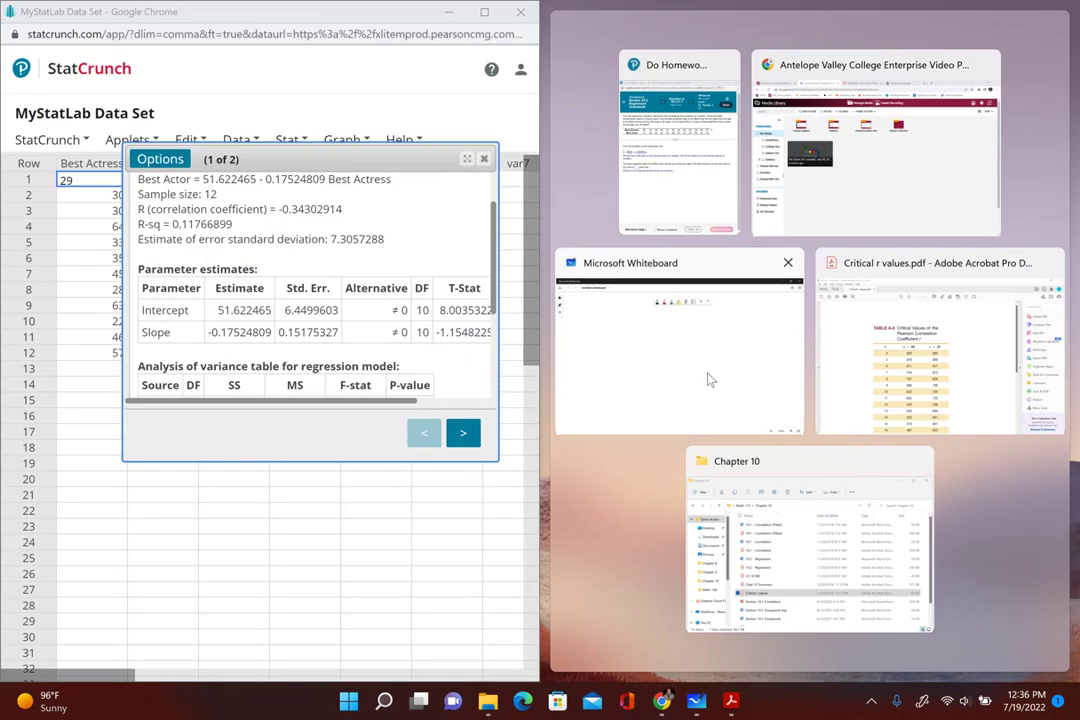
pyautogui.click(710, 380)
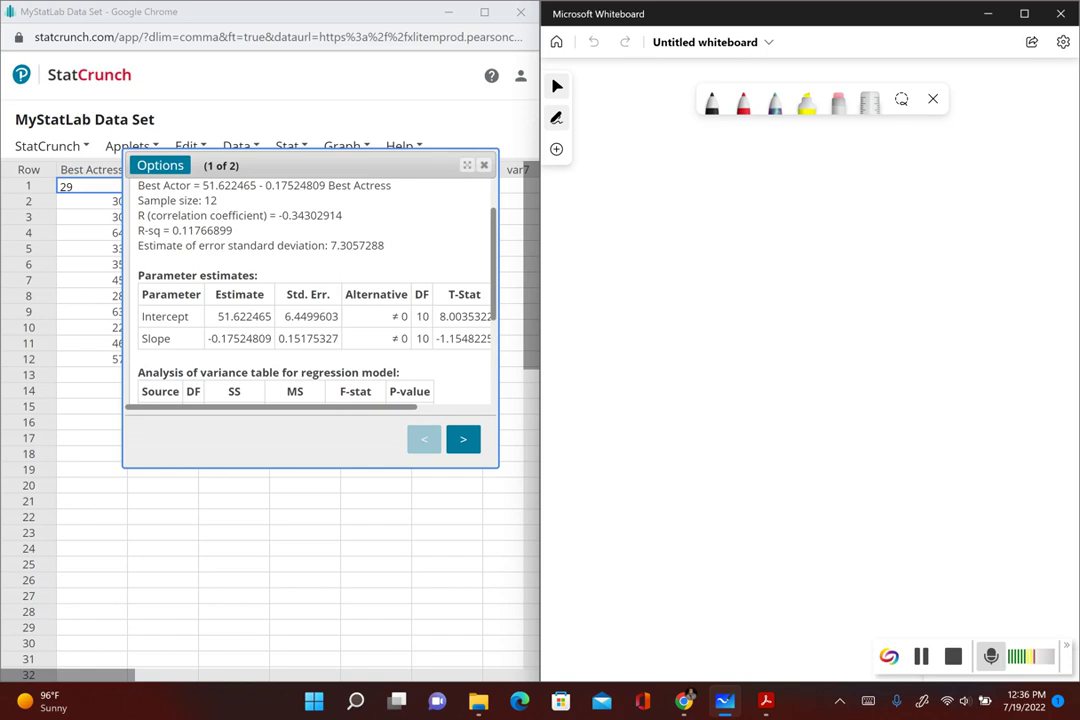
# Handwrite "r = -0.343" near the top of the blank whiteboard
pyautogui.moveTo(633, 202); pyautogui.dragTo(623, 215)
pyautogui.moveTo(651, 205); pyautogui.dragTo(803, 207)
pyautogui.click(742, 210)
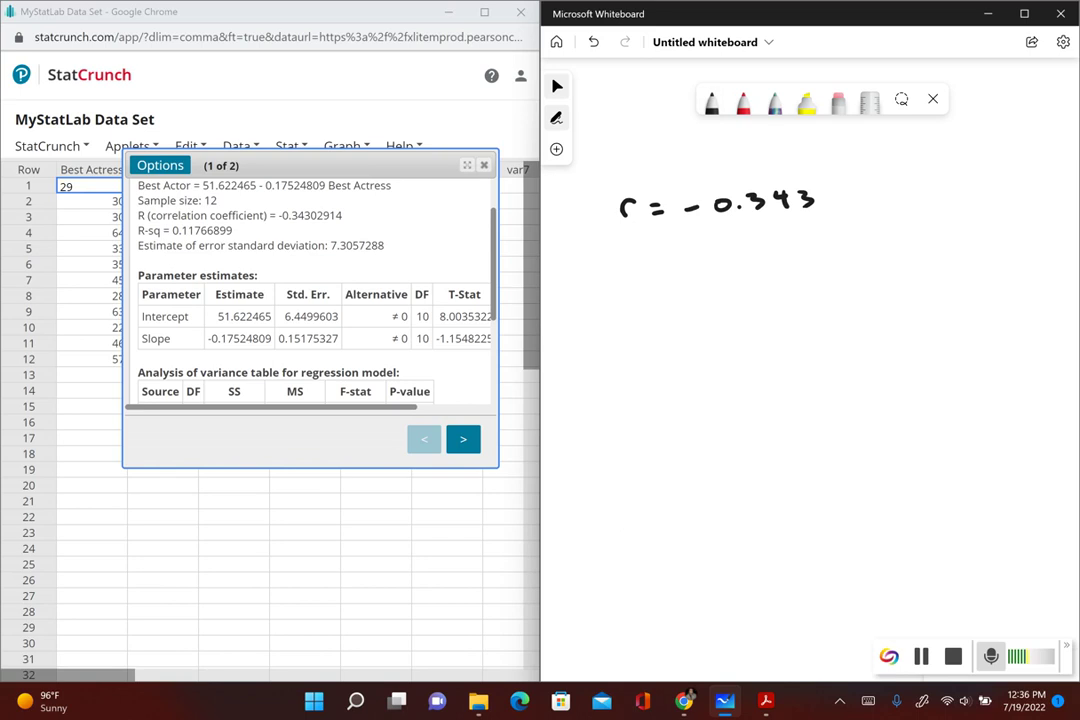
# Handwrite "|r|" below the r value and "critical value" beside it, leaving a gap between them
pyautogui.click(557, 117)
pyautogui.moveTo(621, 285)
pyautogui.mouseDown()
pyautogui.moveTo(622, 311)
pyautogui.moveTo(647, 291)
pyautogui.moveTo(673, 310)
pyautogui.mouseUp()
pyautogui.moveTo(820, 290)
pyautogui.mouseDown()
pyautogui.moveTo(820, 301)
pyautogui.moveTo(882, 302)
pyautogui.mouseUp()
pyautogui.moveTo(873, 288); pyautogui.dragTo(891, 287)
pyautogui.moveTo(900, 289); pyautogui.dragTo(912, 301)
pyautogui.moveTo(940, 290)
pyautogui.mouseDown()
pyautogui.moveTo(946, 301)
pyautogui.moveTo(966, 295)
pyautogui.mouseUp()
pyautogui.moveTo(885, 315); pyautogui.dragTo(897, 314)
pyautogui.moveTo(912, 318)
pyautogui.mouseDown()
pyautogui.moveTo(914, 328)
pyautogui.moveTo(952, 327)
pyautogui.mouseUp()
pyautogui.moveTo(967, 322); pyautogui.dragTo(985, 315)
pyautogui.click(557, 86)
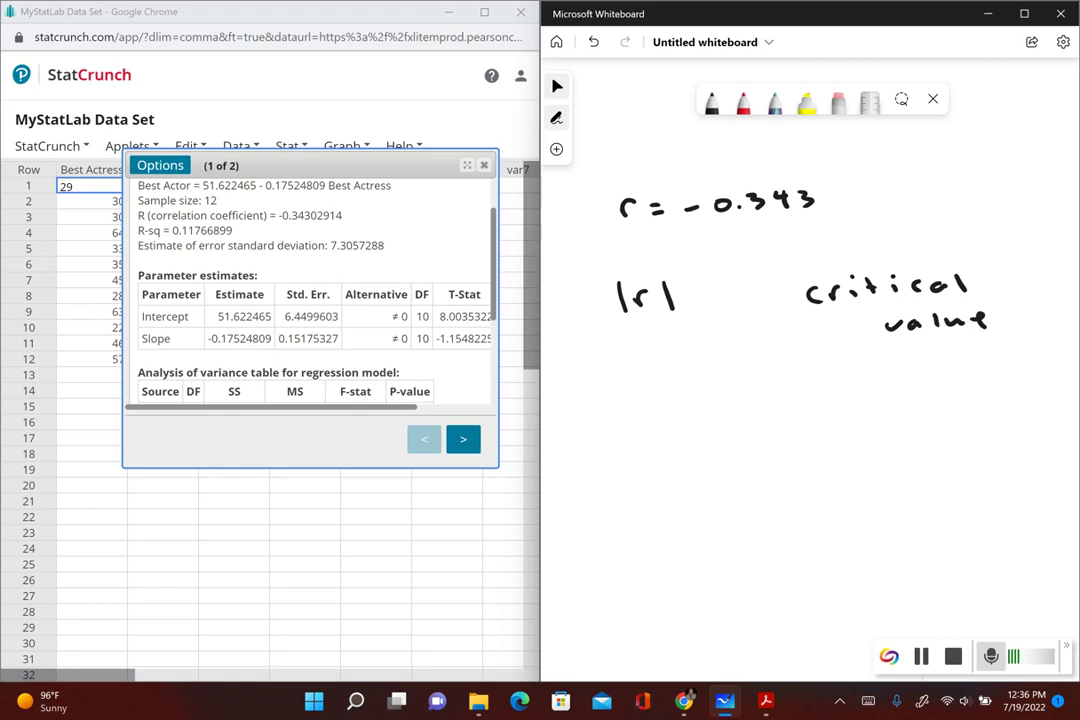
# Handwrite "|-0.343|" on the whiteboard below "|r|"
pyautogui.click(711, 101)
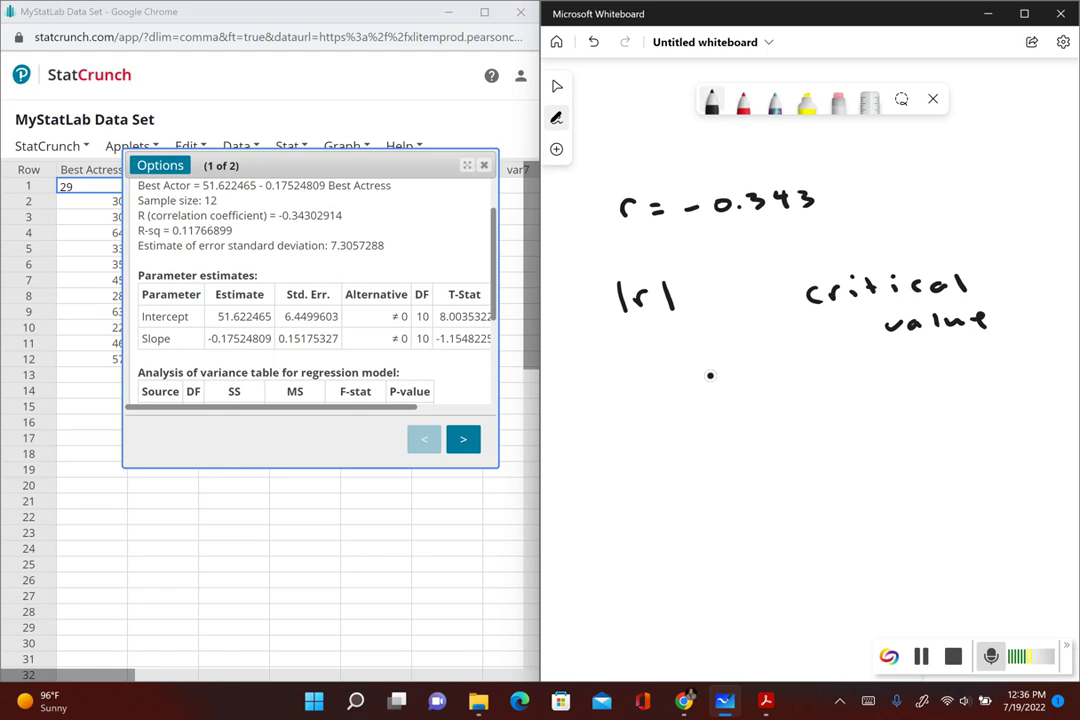
pyautogui.moveTo(607, 391)
pyautogui.mouseDown()
pyautogui.moveTo(620, 428)
pyautogui.moveTo(630, 408)
pyautogui.moveTo(697, 409)
pyautogui.moveTo(690, 418)
pyautogui.mouseUp()
pyautogui.click(678, 418)
pyautogui.moveTo(713, 398); pyautogui.dragTo(732, 418)
pyautogui.moveTo(758, 396)
pyautogui.mouseDown()
pyautogui.moveTo(727, 418)
pyautogui.moveTo(759, 424)
pyautogui.mouseUp()
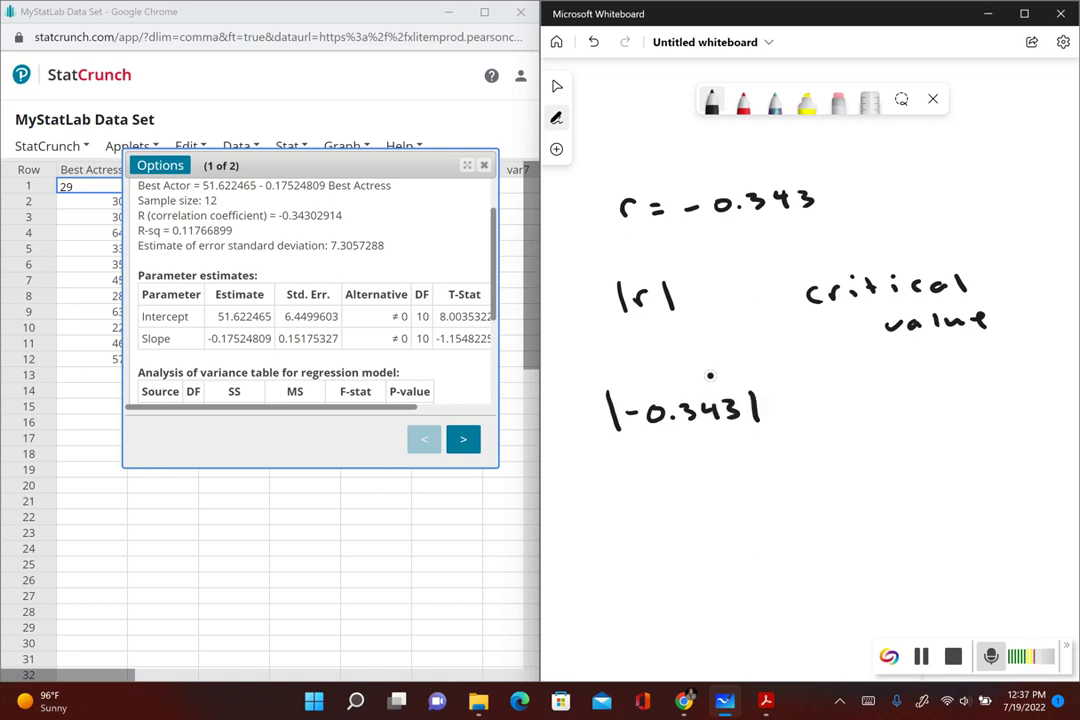
# Handwrite the absolute value "0.343" directly below "|-0.343|"
pyautogui.moveTo(660, 466); pyautogui.dragTo(696, 485)
pyautogui.click(678, 484)
pyautogui.moveTo(730, 466)
pyautogui.mouseDown()
pyautogui.moveTo(742, 488)
pyautogui.moveTo(758, 486)
pyautogui.mouseUp()
pyautogui.click(557, 86)
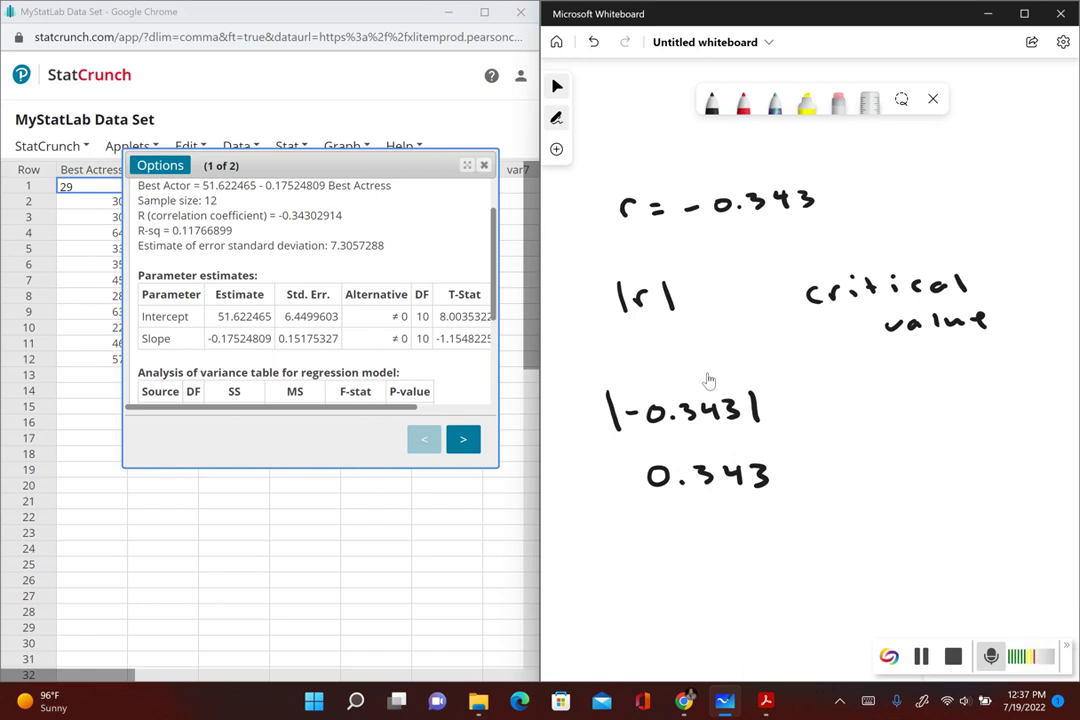
# Look up the critical r for n = 12 and α = .05 in Critical r values.pdf and handwrite "0.576" under "critical value" in Whiteboard
pyautogui.click(686, 700)
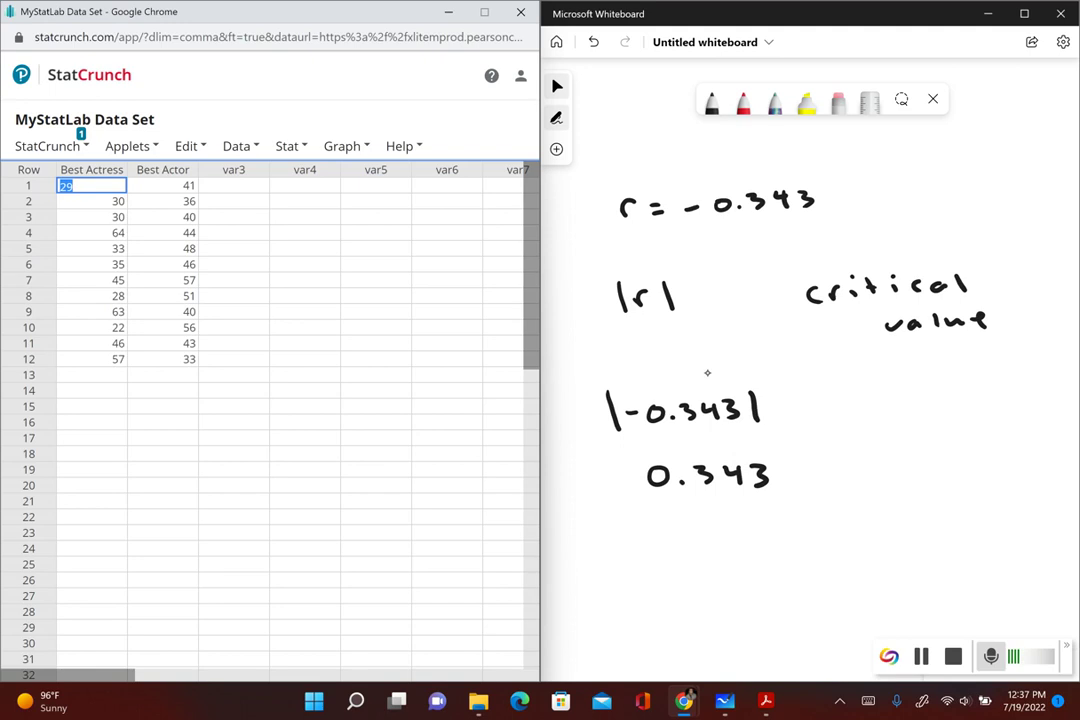
pyautogui.click(766, 701)
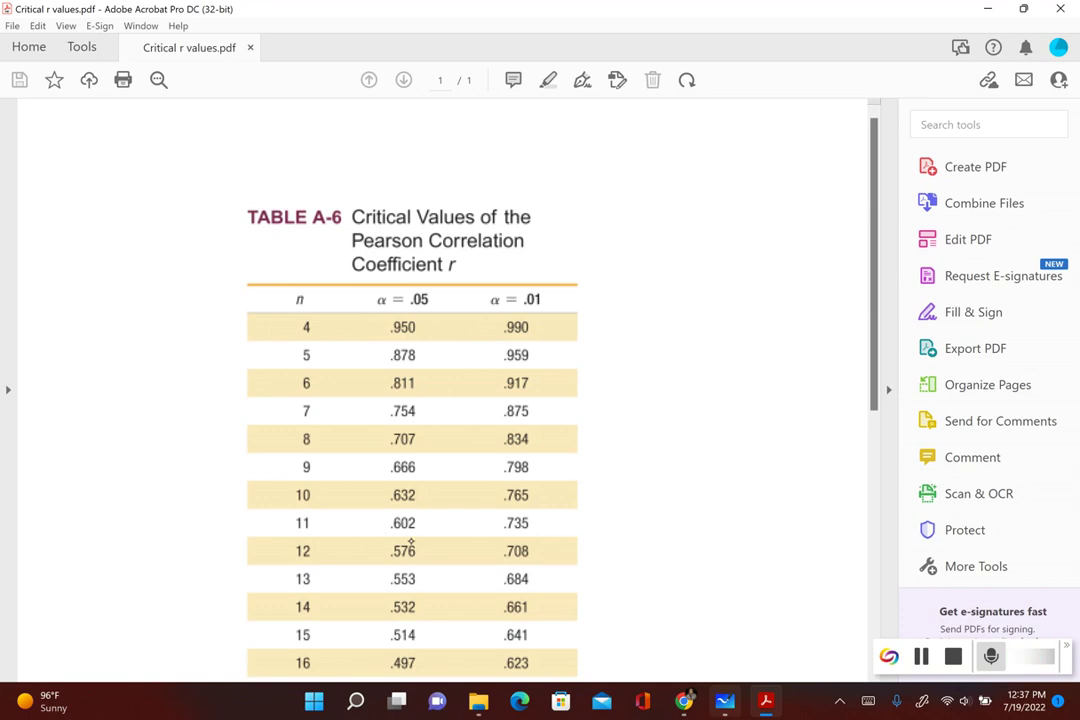
pyautogui.hotkey('alt', 'Tab')
pyautogui.moveTo(929, 467)
pyautogui.mouseDown()
pyautogui.moveTo(913, 479)
pyautogui.moveTo(927, 467)
pyautogui.moveTo(942, 486)
pyautogui.moveTo(1005, 464)
pyautogui.moveTo(996, 486)
pyautogui.mouseUp()
pyautogui.click(928, 481)
pyautogui.moveTo(1031, 461); pyautogui.dragTo(1019, 476)
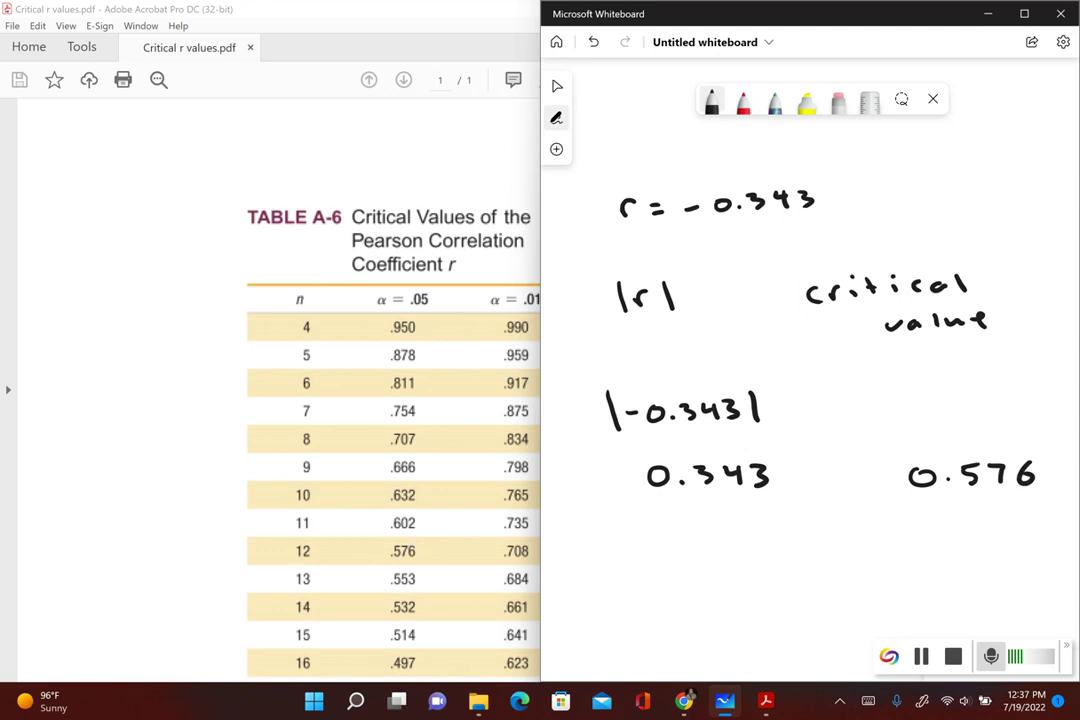
pyautogui.click(557, 86)
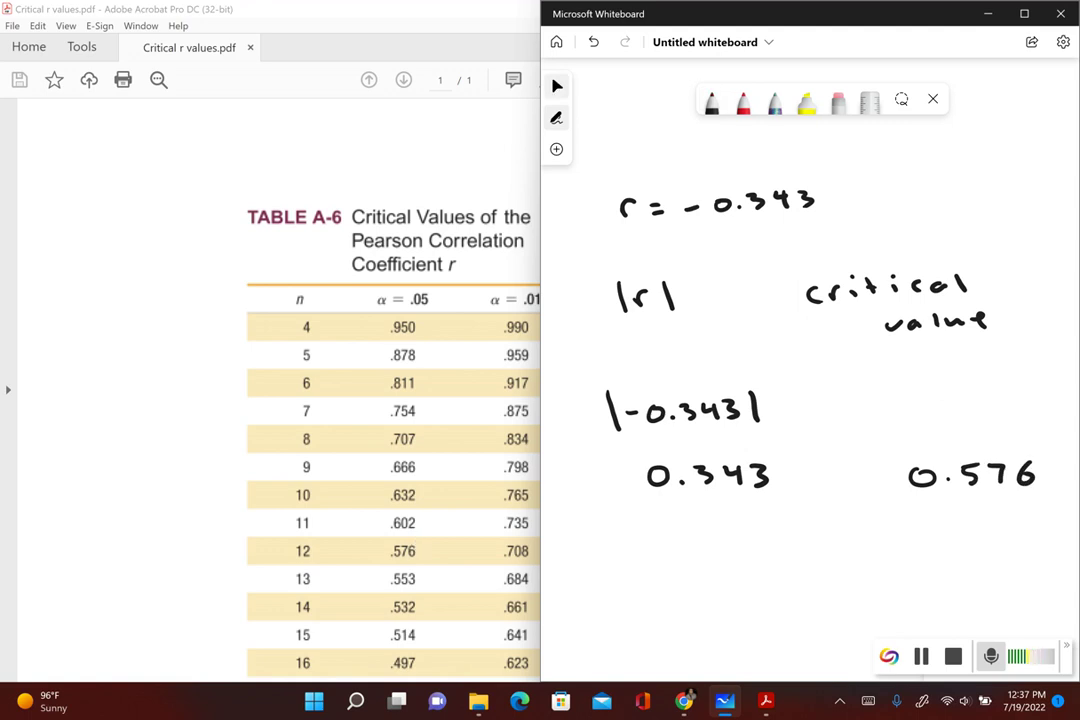
# Handwrite "<" between 0.343 and 0.576, and write "no correlation" below the comparison
pyautogui.click(557, 118)
pyautogui.moveTo(857, 467); pyautogui.dragTo(858, 489)
pyautogui.click(557, 118)
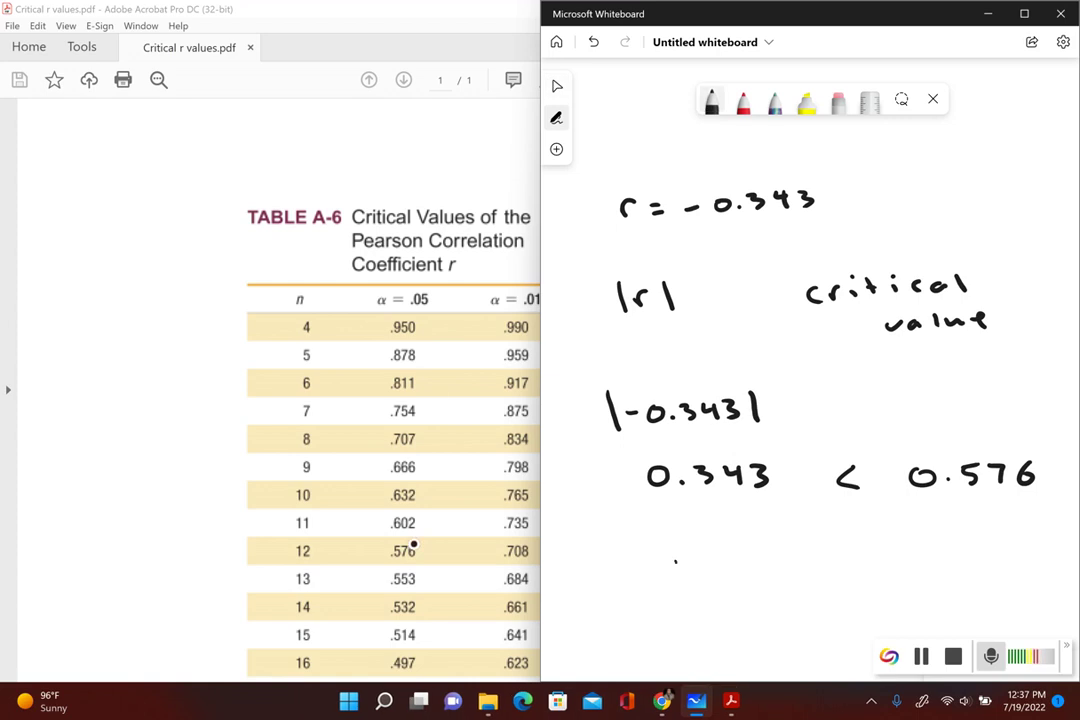
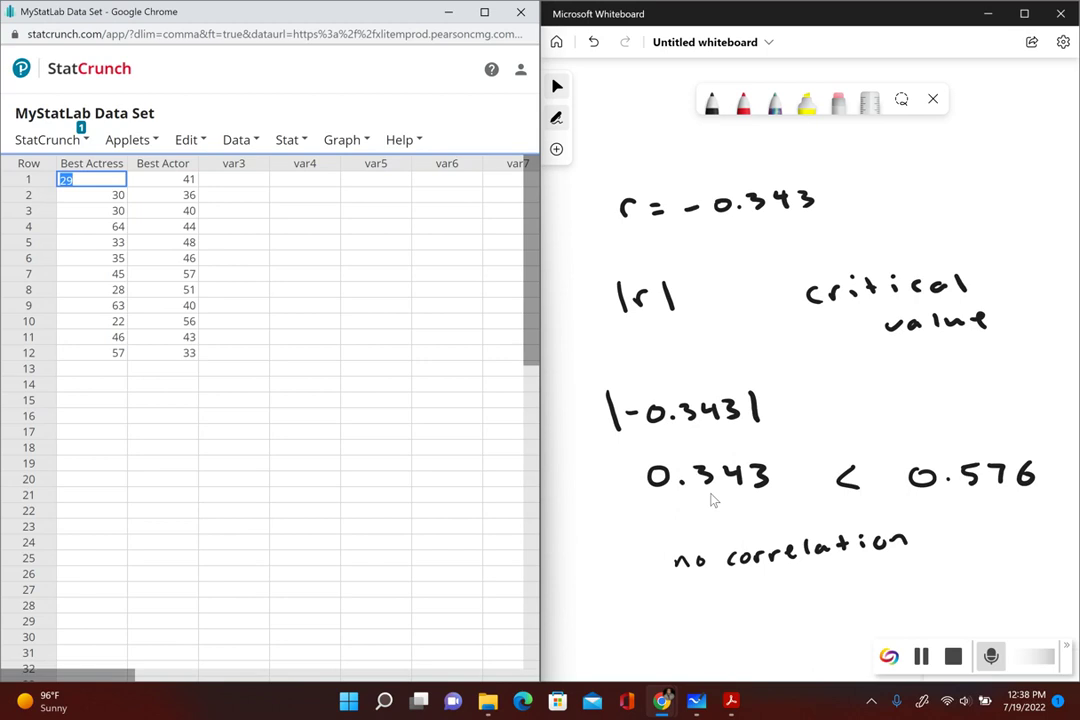
# Minimize Microsoft Whiteboard and place the StatCrunch data set side by side with the homework question
pyautogui.click(987, 20)
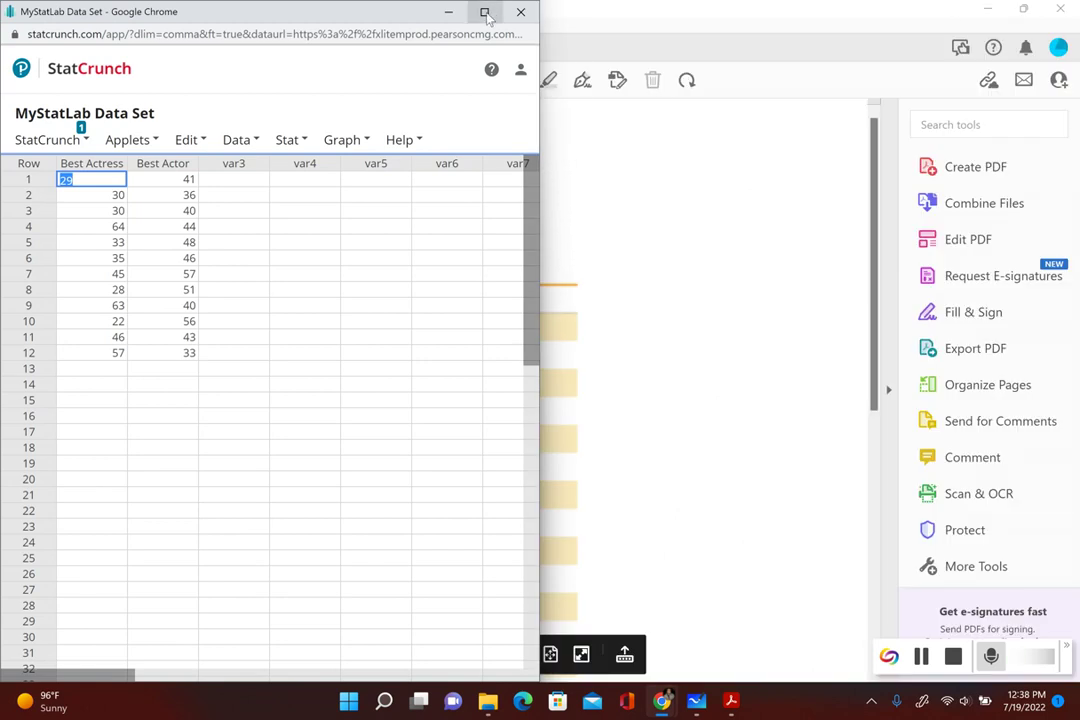
pyautogui.moveTo(485, 13)
pyautogui.click(470, 56)
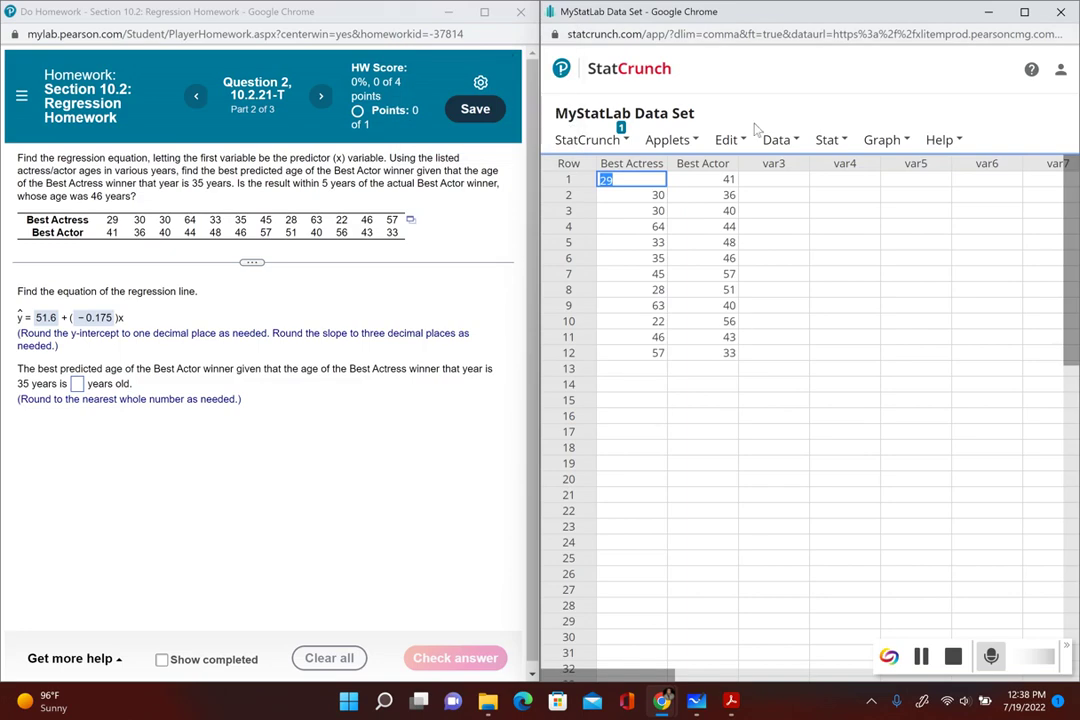
# Set up a simple linear regression with Best Actress as the X variable and Best Actor as the Y variable
pyautogui.click(724, 140)
pyautogui.click(828, 141)
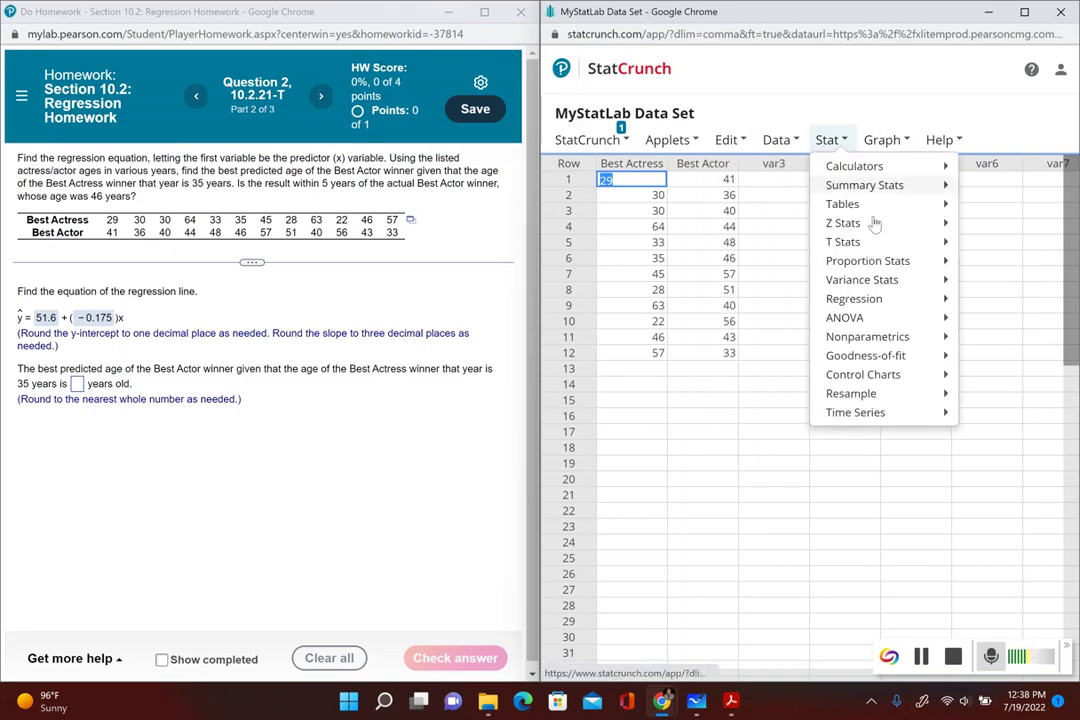
pyautogui.moveTo(845, 298)
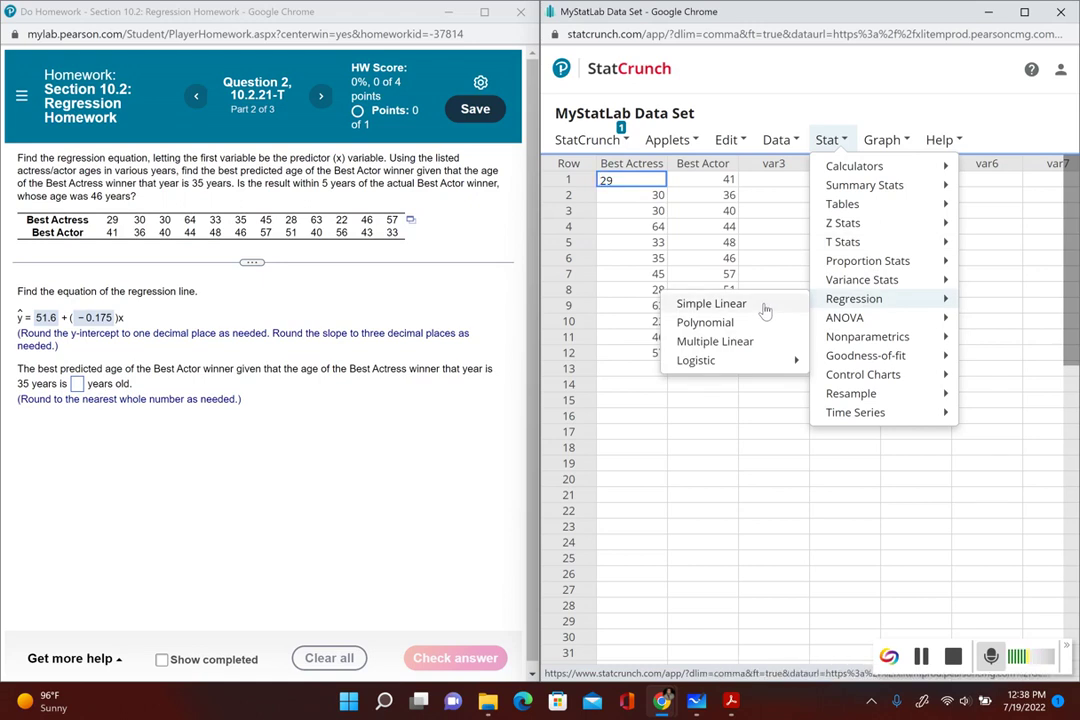
pyautogui.click(763, 306)
pyautogui.click(724, 122)
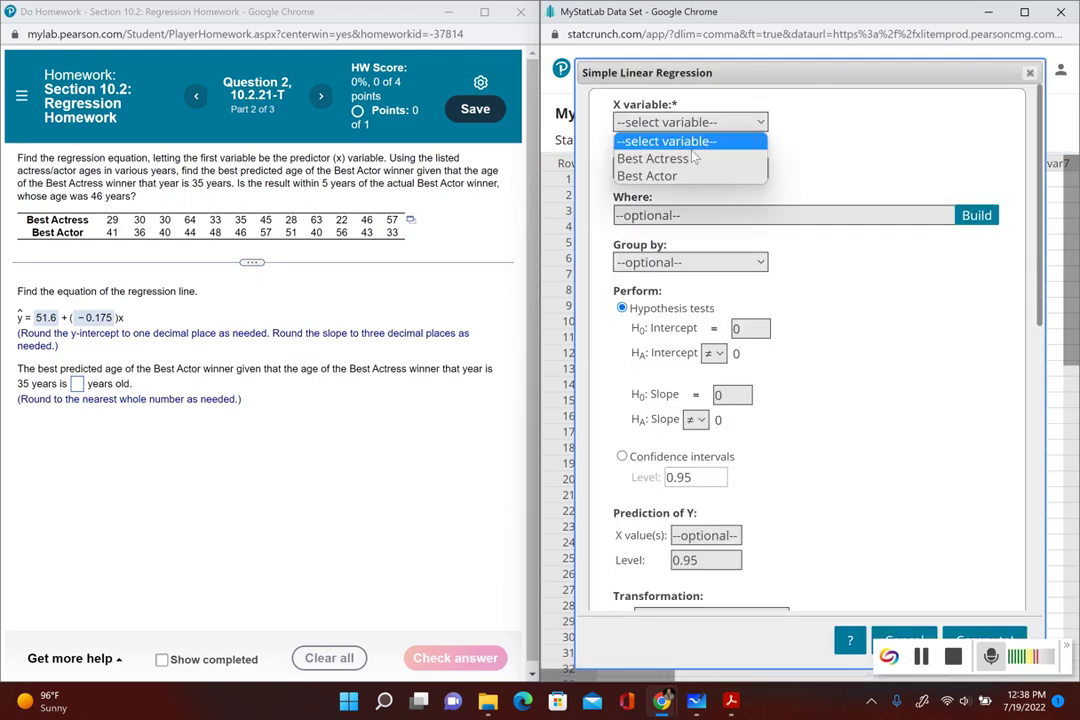
pyautogui.click(694, 158)
pyautogui.click(692, 167)
pyautogui.click(675, 222)
# Set the X value for the prediction of Y to 35 and compute the regression
pyautogui.scroll(-4, 882, 318)
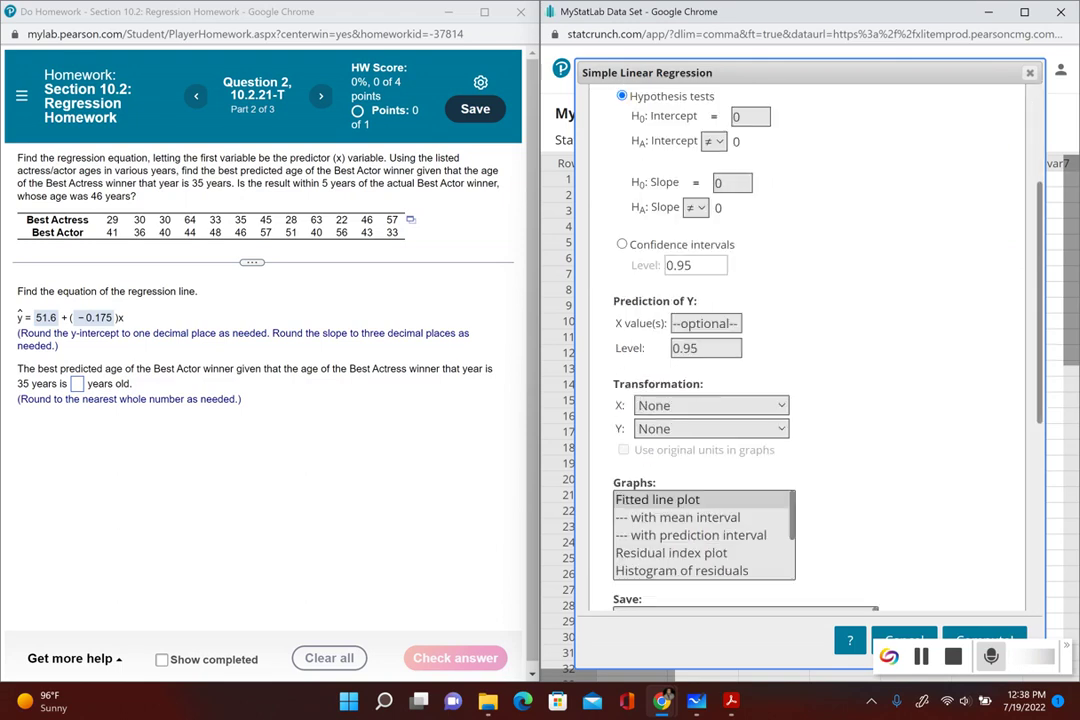
pyautogui.scroll(-1, 820, 340)
pyautogui.click(706, 142)
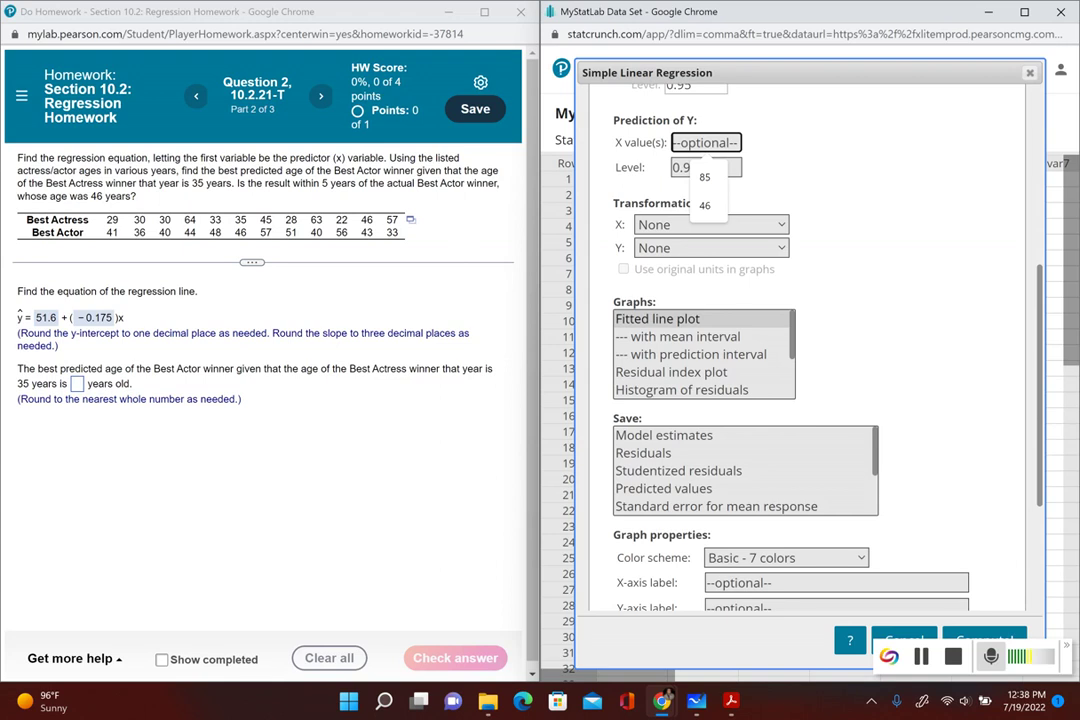
pyautogui.write('35')
pyautogui.scroll(-2, 858, 553)
pyautogui.click(985, 640)
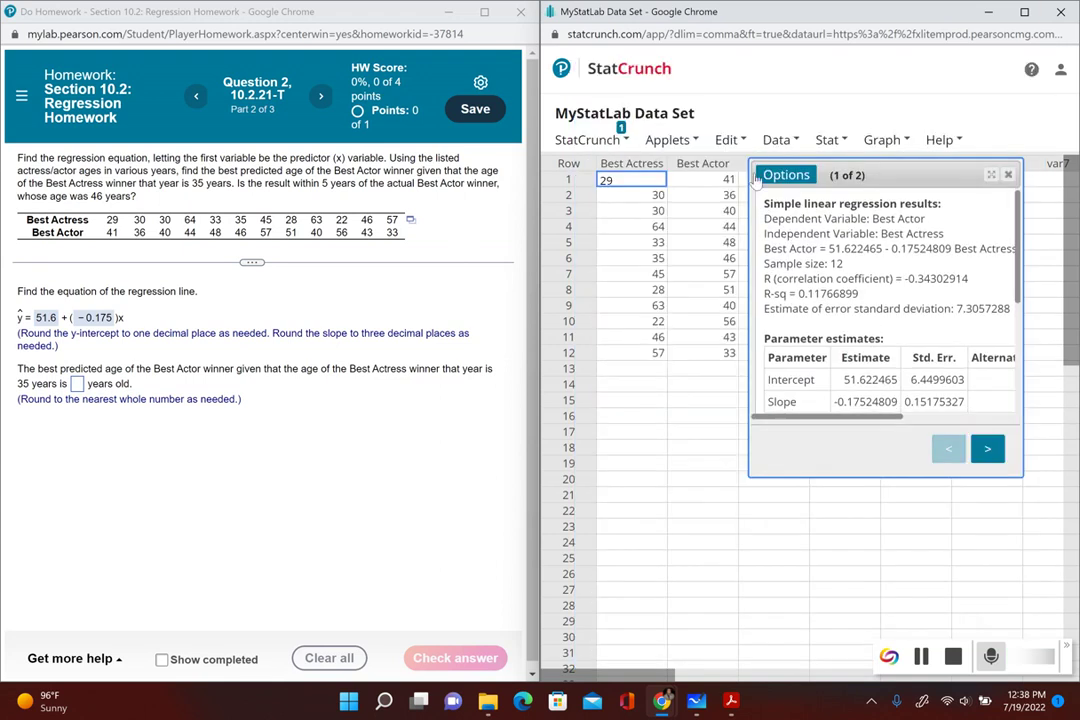
# Examine the predicted Y value for X = 35 in the widened regression results, then close them
pyautogui.moveTo(753, 292); pyautogui.dragTo(620, 246)
pyautogui.scroll(-5, 820, 300)
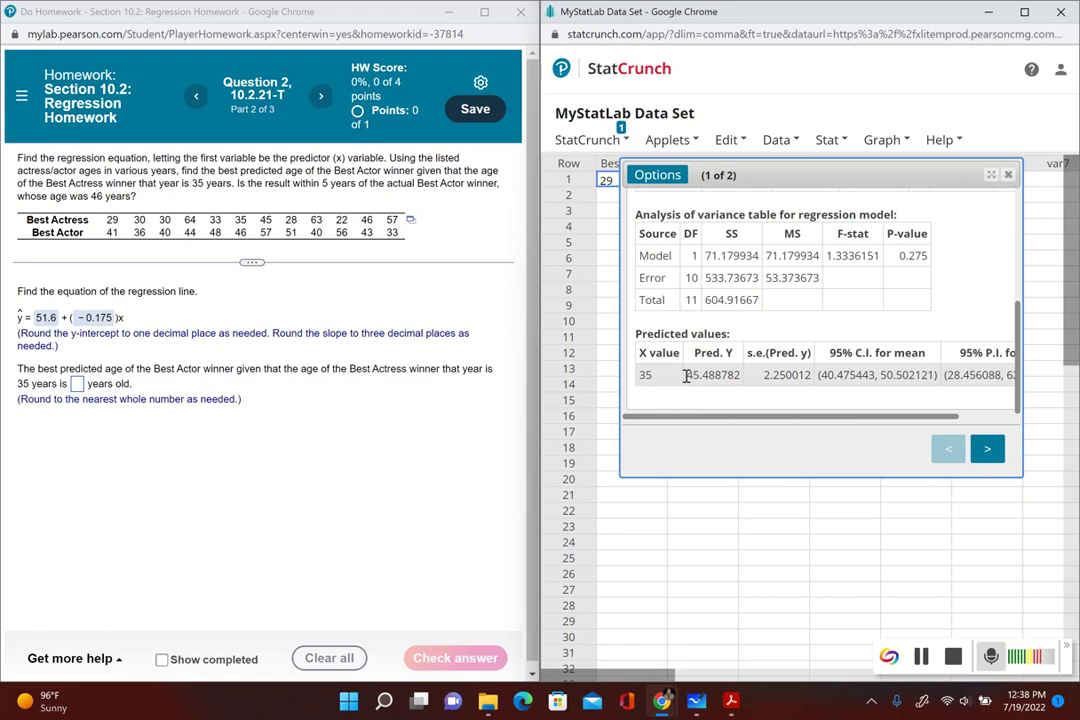
pyautogui.moveTo(687, 376); pyautogui.dragTo(743, 380)
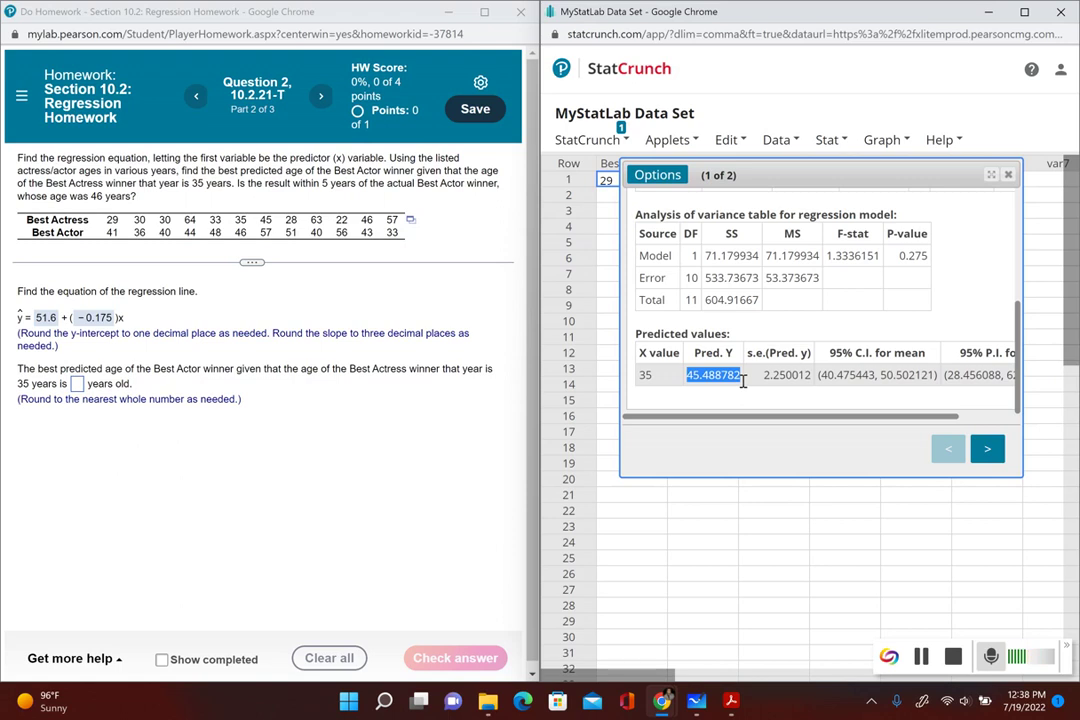
pyautogui.click(1008, 175)
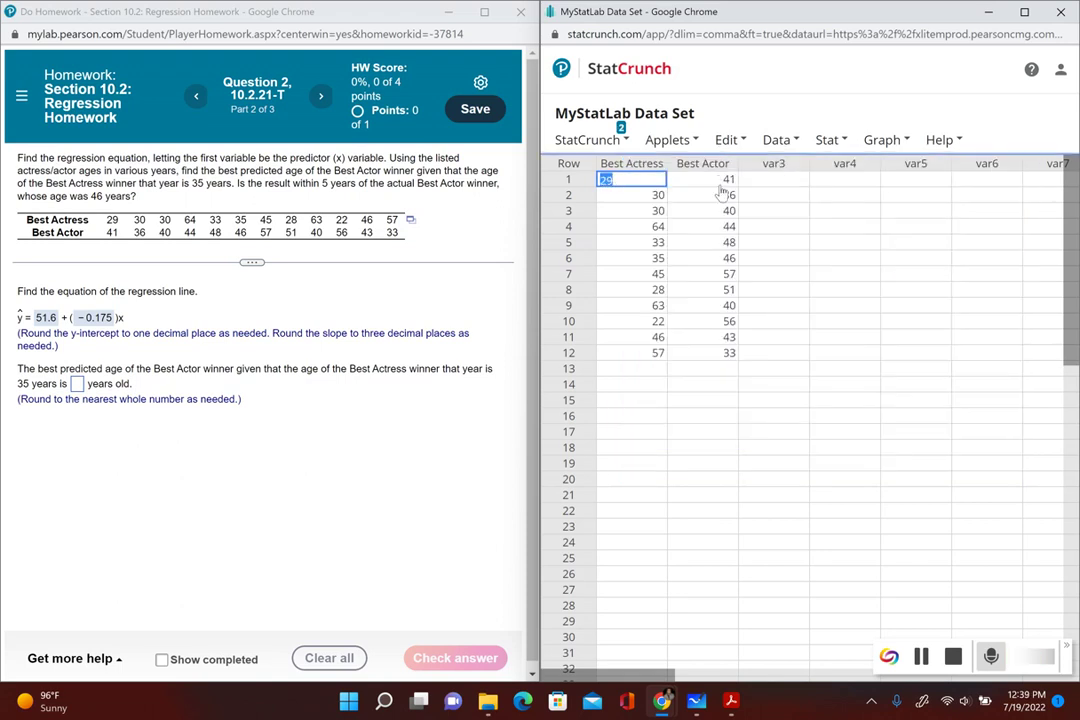
# Compute column summary statistics for Best Actor and highlight the mean in the results
pyautogui.click(718, 165)
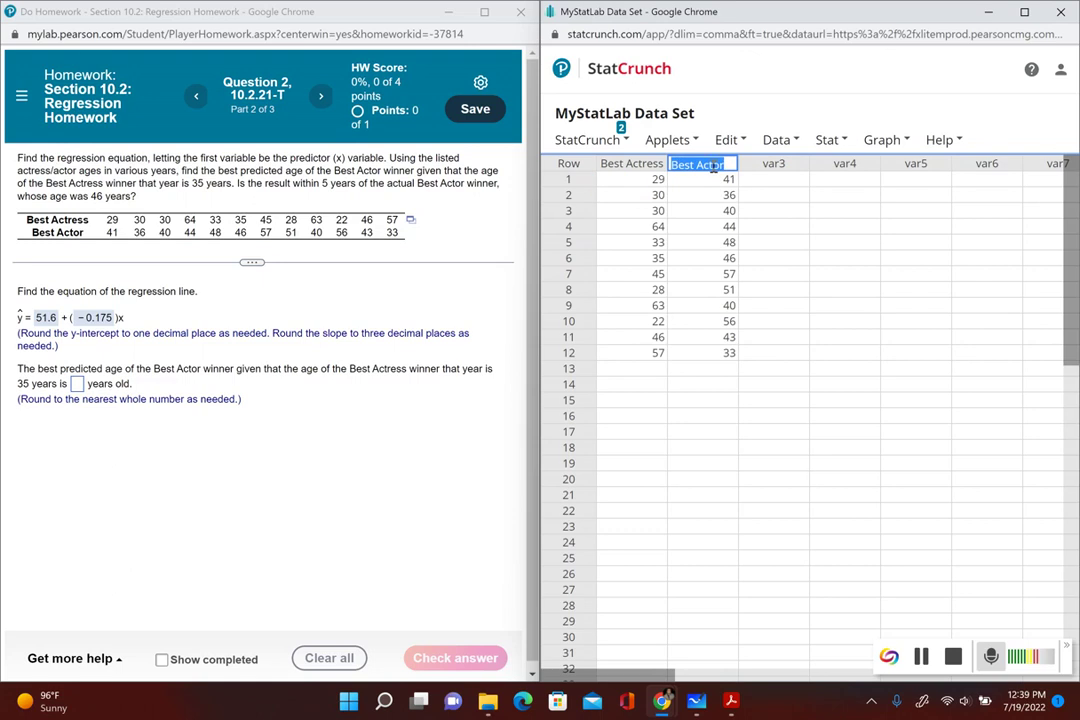
pyautogui.click(776, 140)
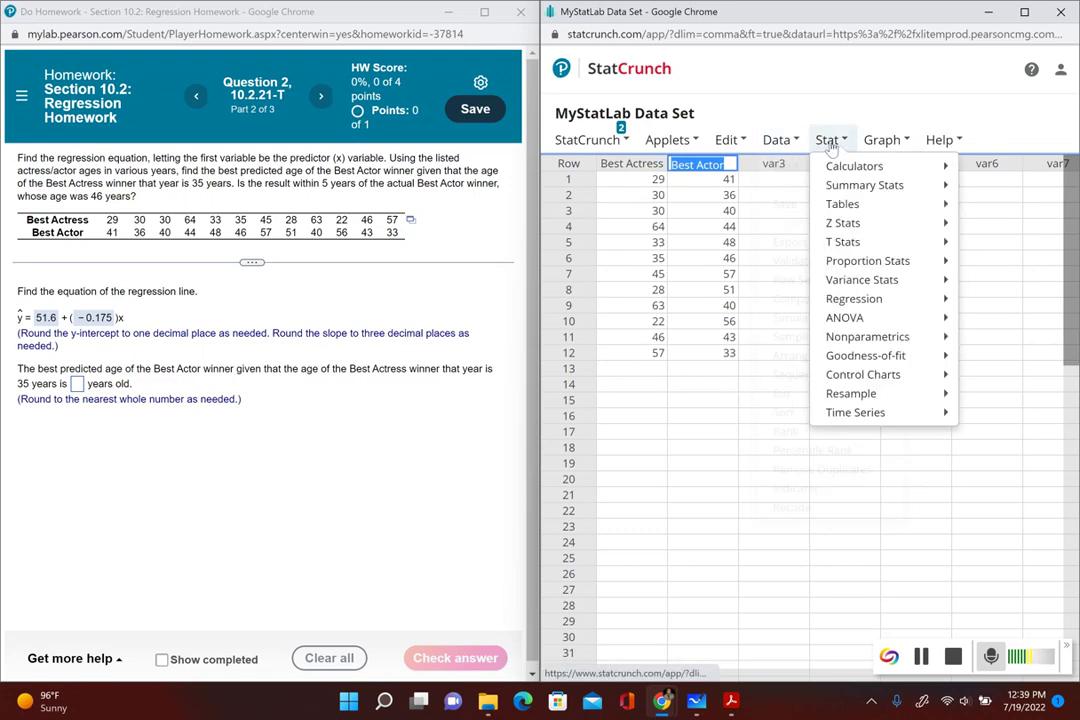
pyautogui.moveTo(864, 185)
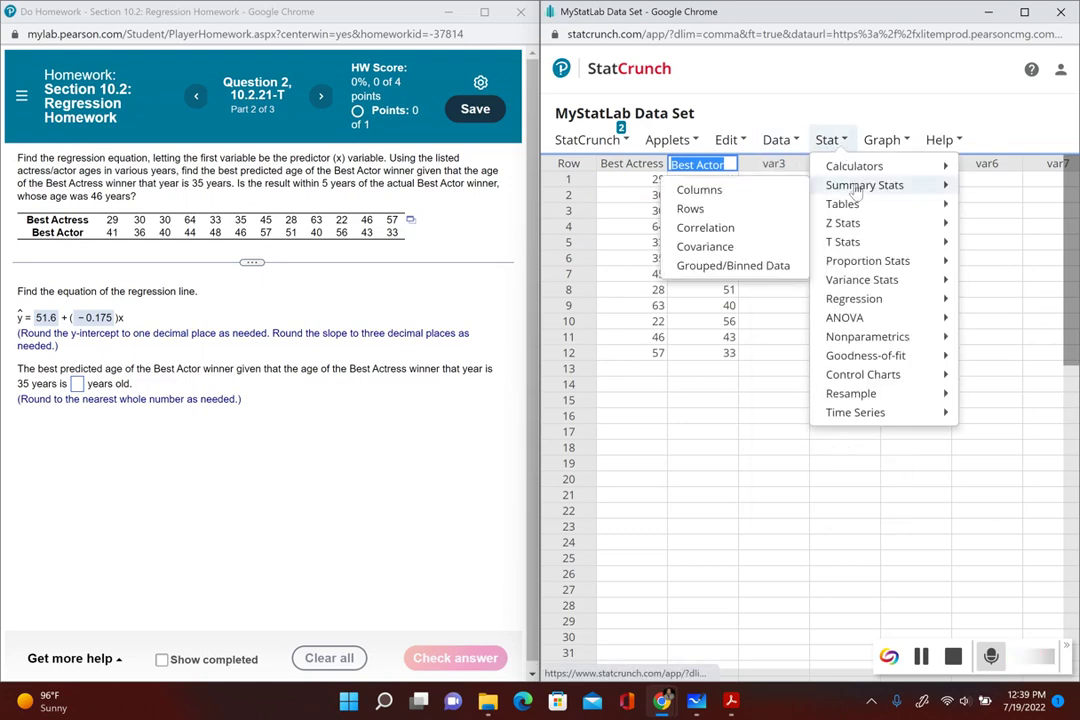
pyautogui.click(773, 190)
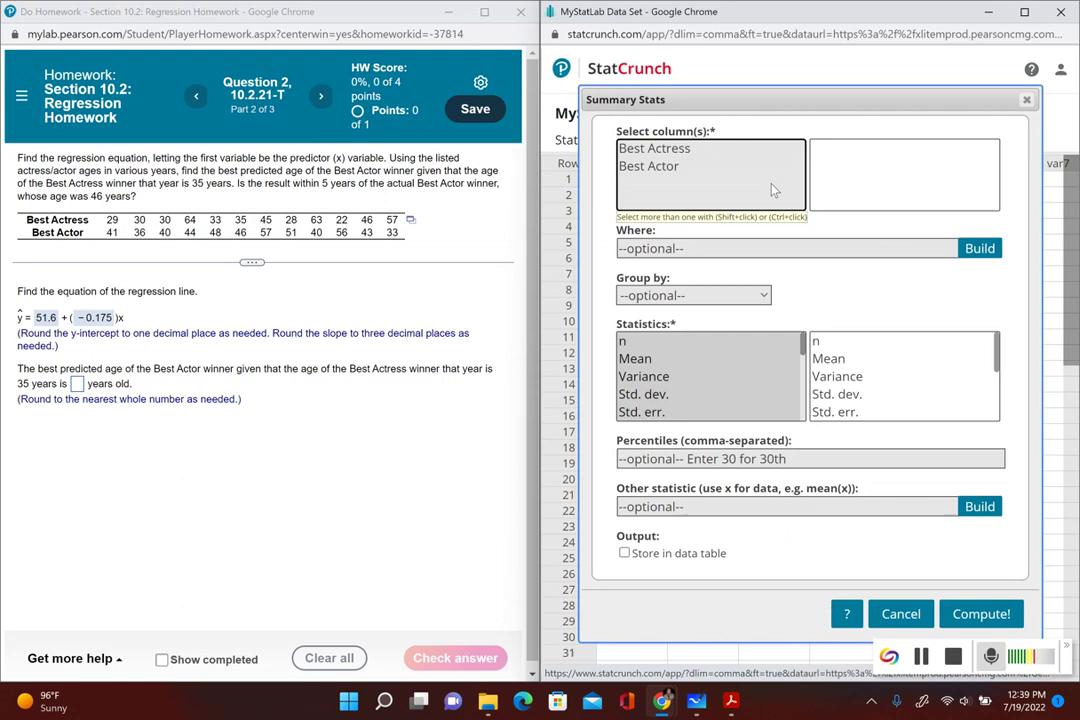
pyautogui.click(648, 166)
pyautogui.click(975, 614)
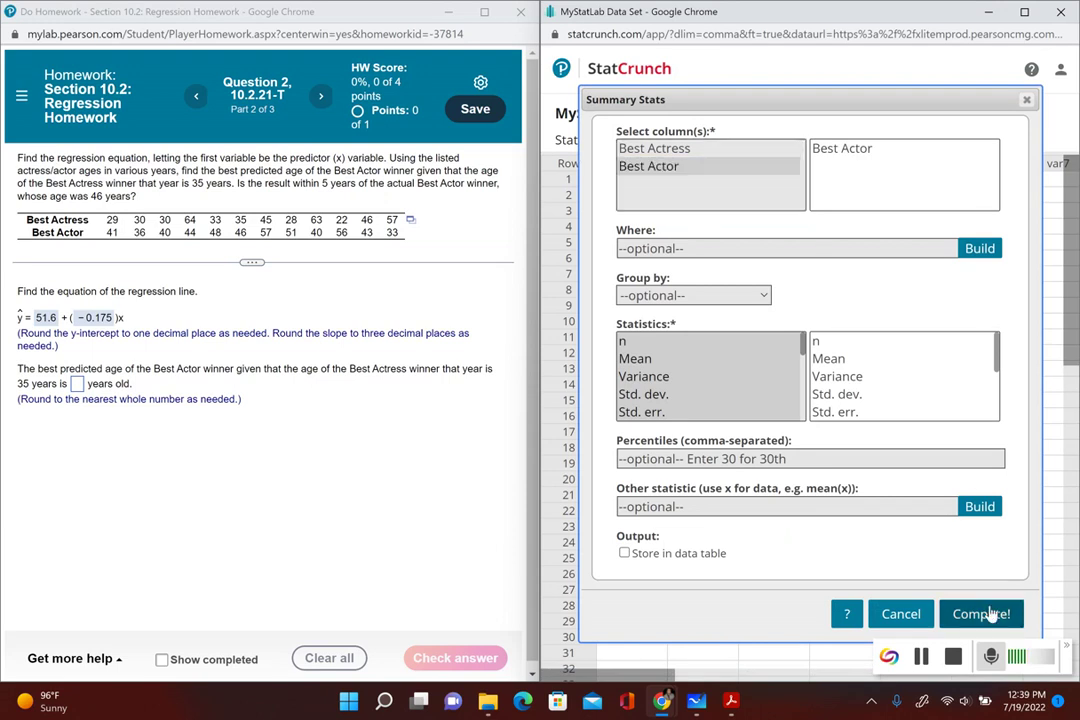
pyautogui.doubleClick(667, 265)
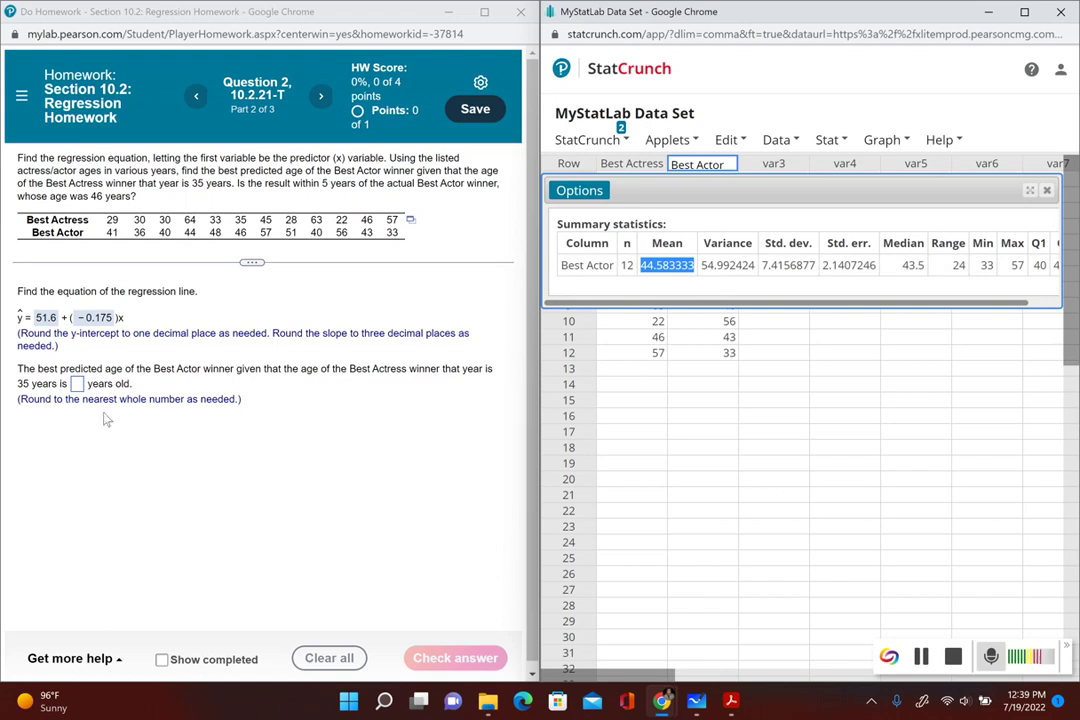
# Enter 45 as the best predicted age of the Best Actor winner, check the answer and dismiss the feedback
pyautogui.click(76, 384)
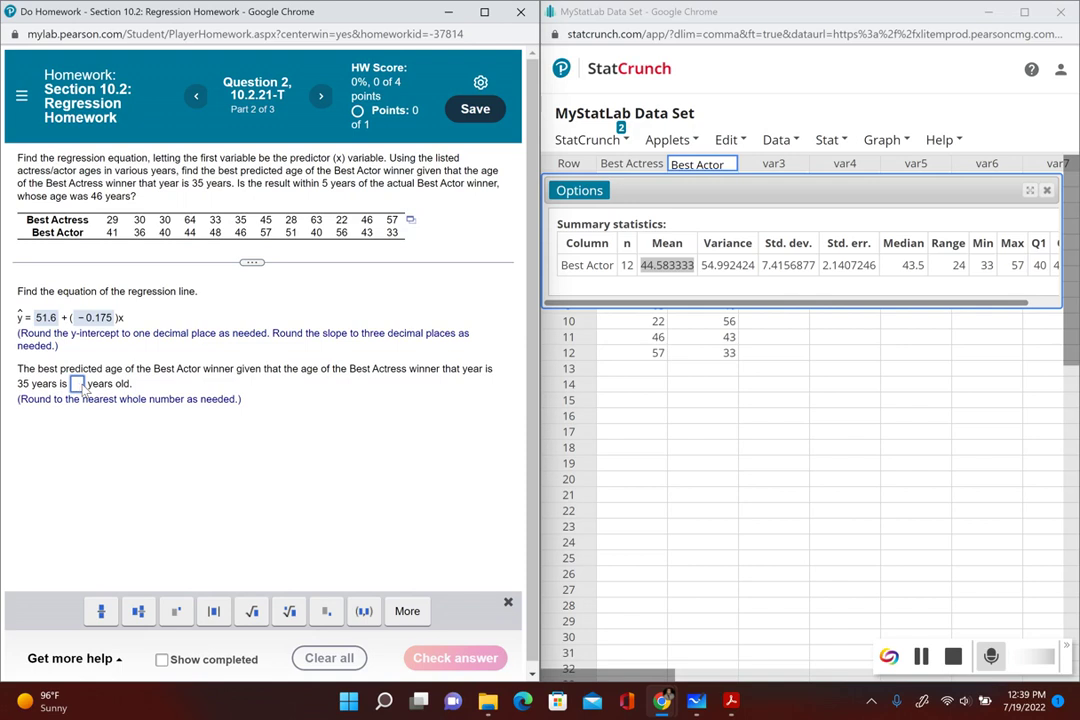
pyautogui.write('45')
pyautogui.press('Return')
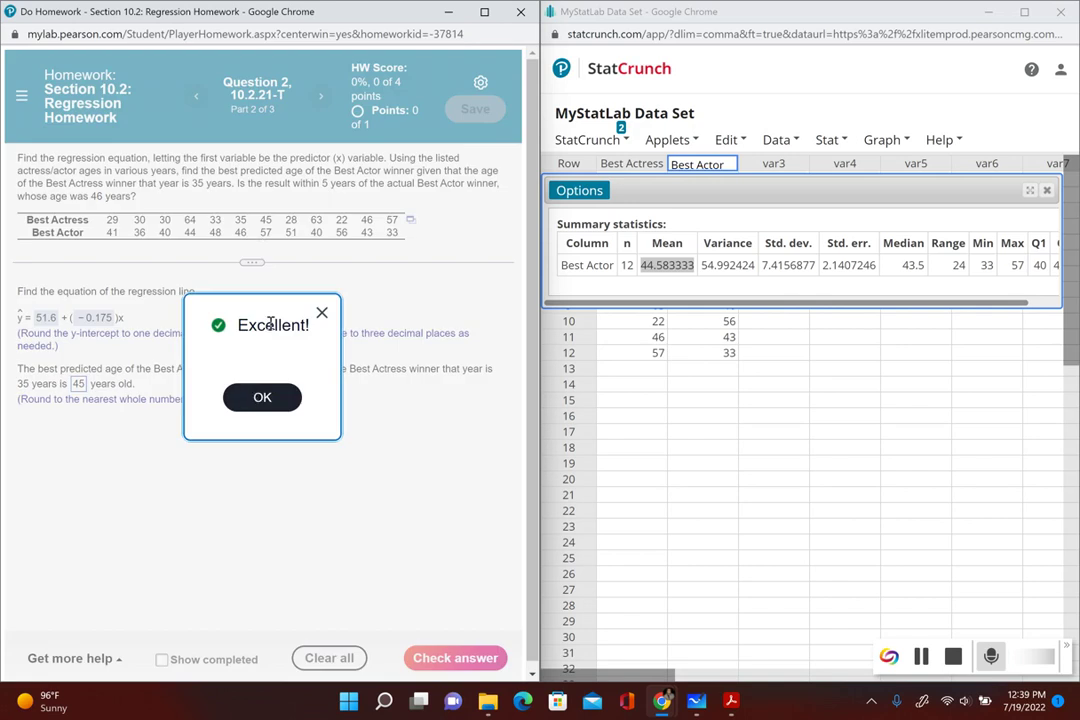
pyautogui.click(264, 417)
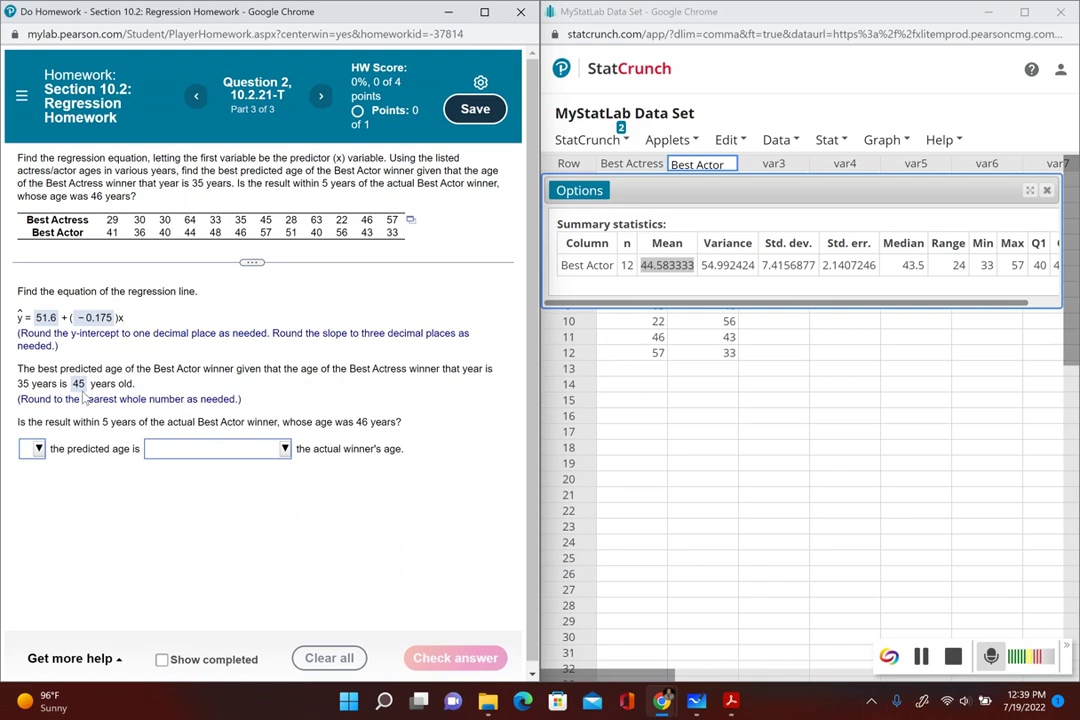
# Answer the last part with "Yes," and "5 years or less from", check it and close the feedback without continuing to the next question
pyautogui.click(38, 449)
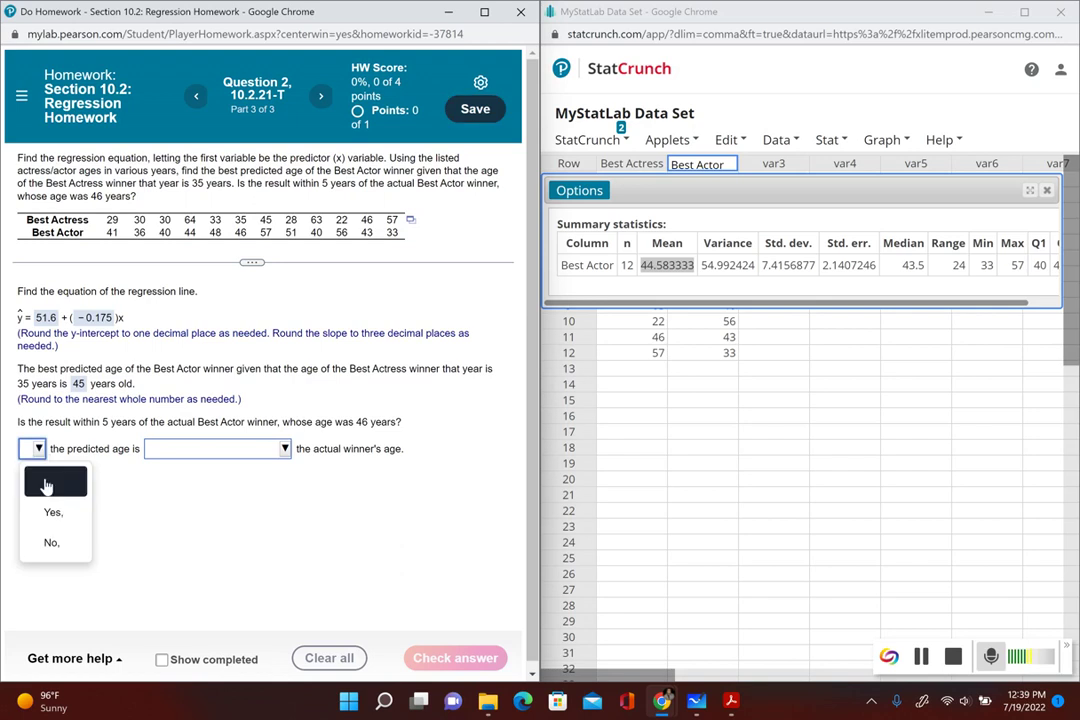
pyautogui.click(47, 509)
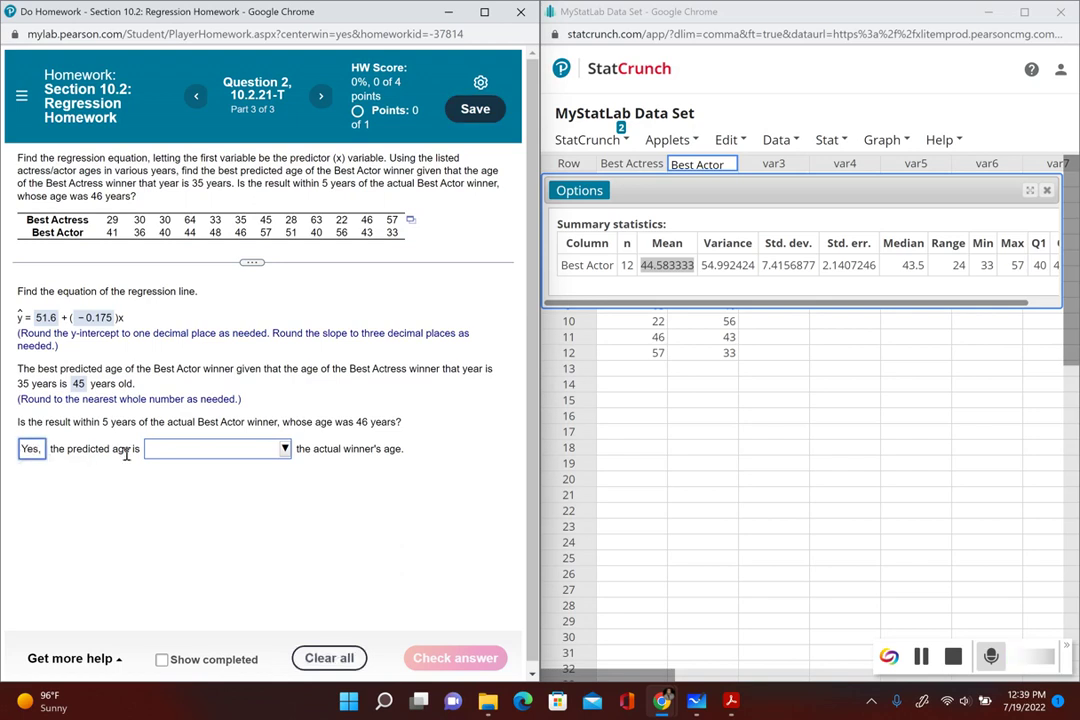
pyautogui.click(176, 452)
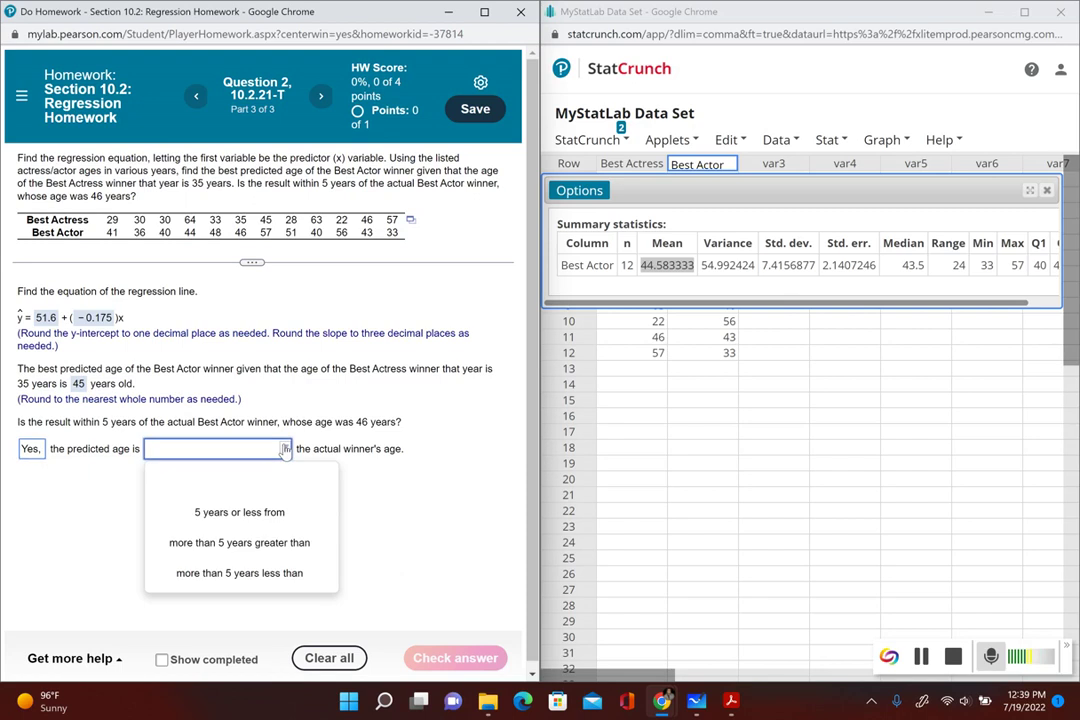
pyautogui.click(270, 516)
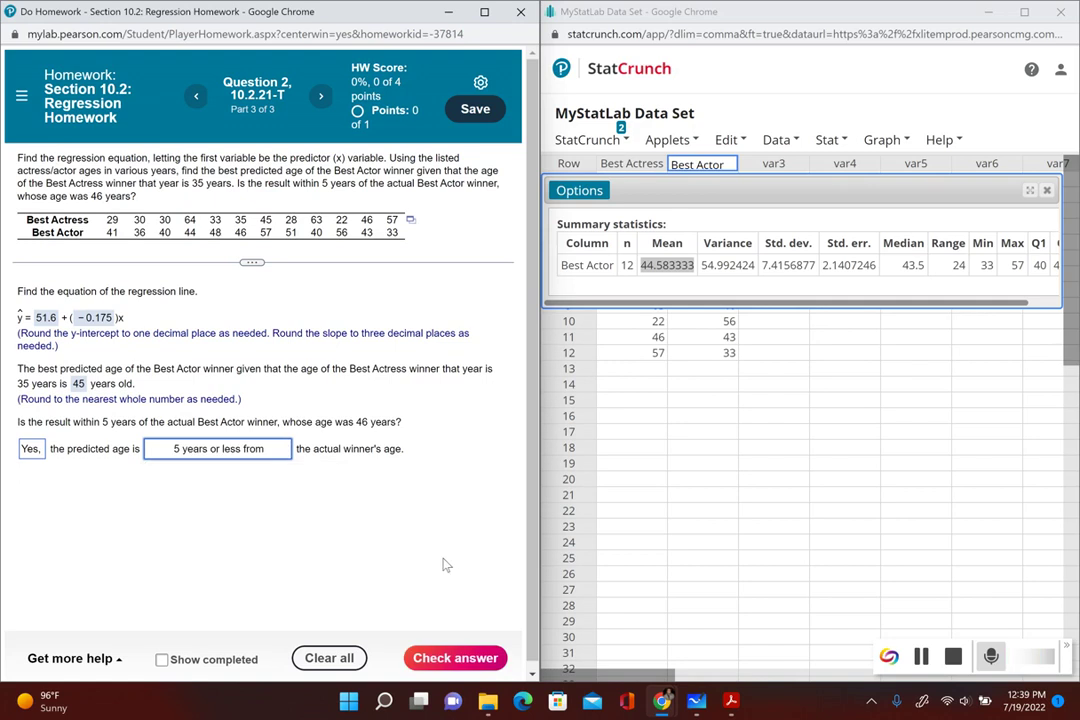
pyautogui.click(436, 656)
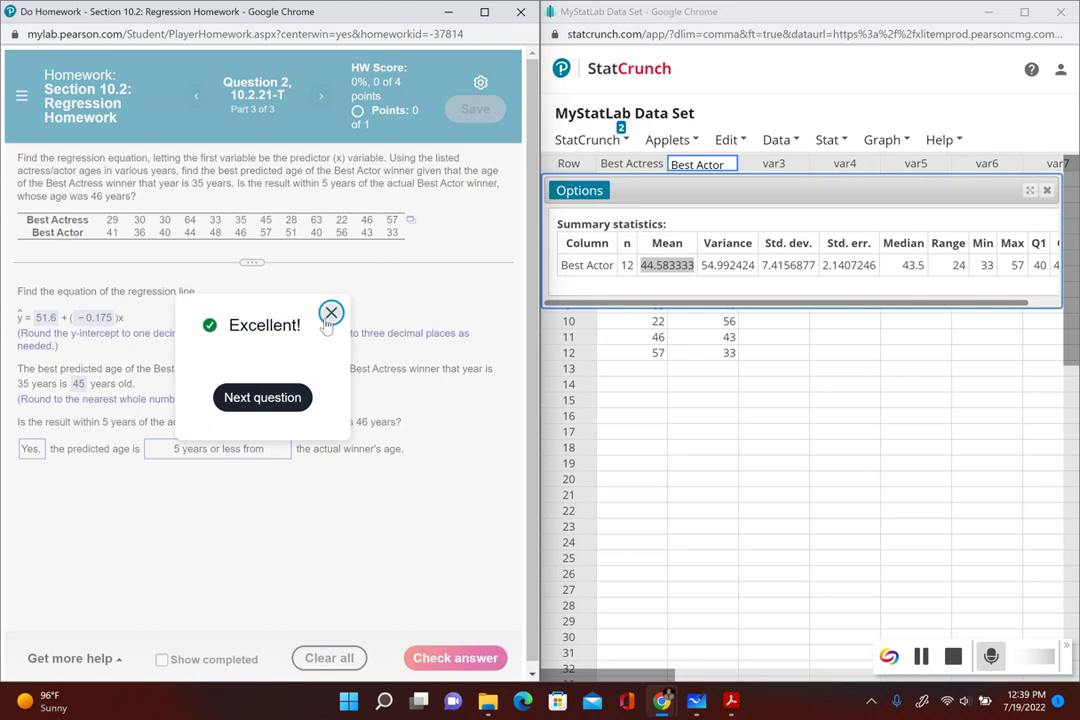
pyautogui.click(330, 313)
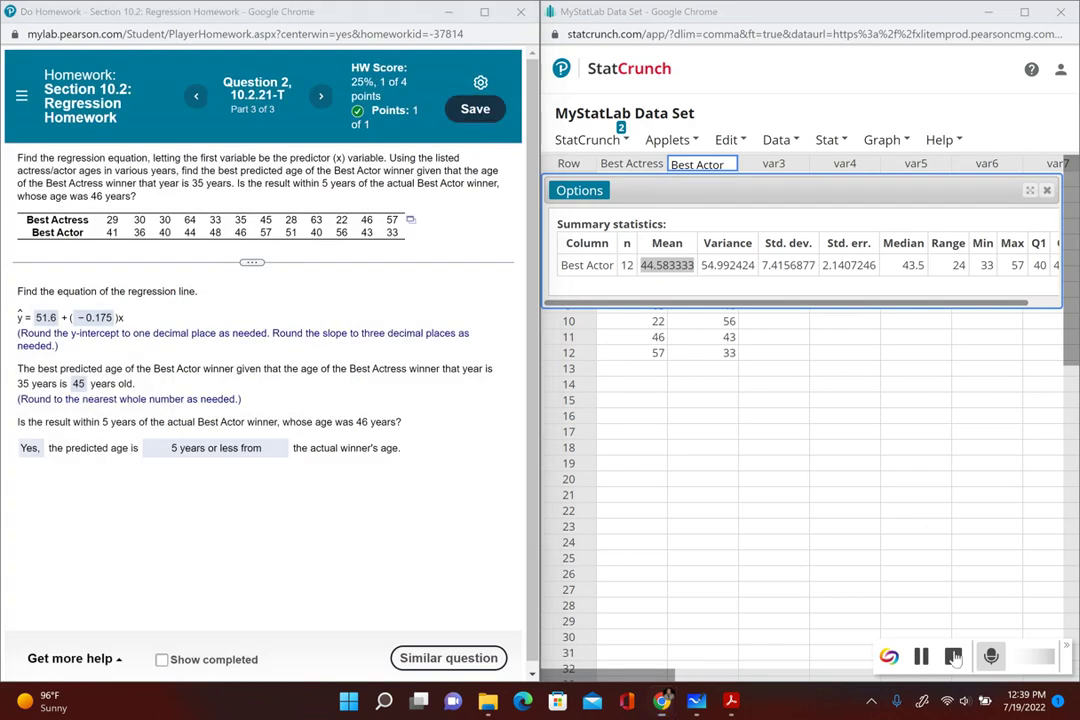